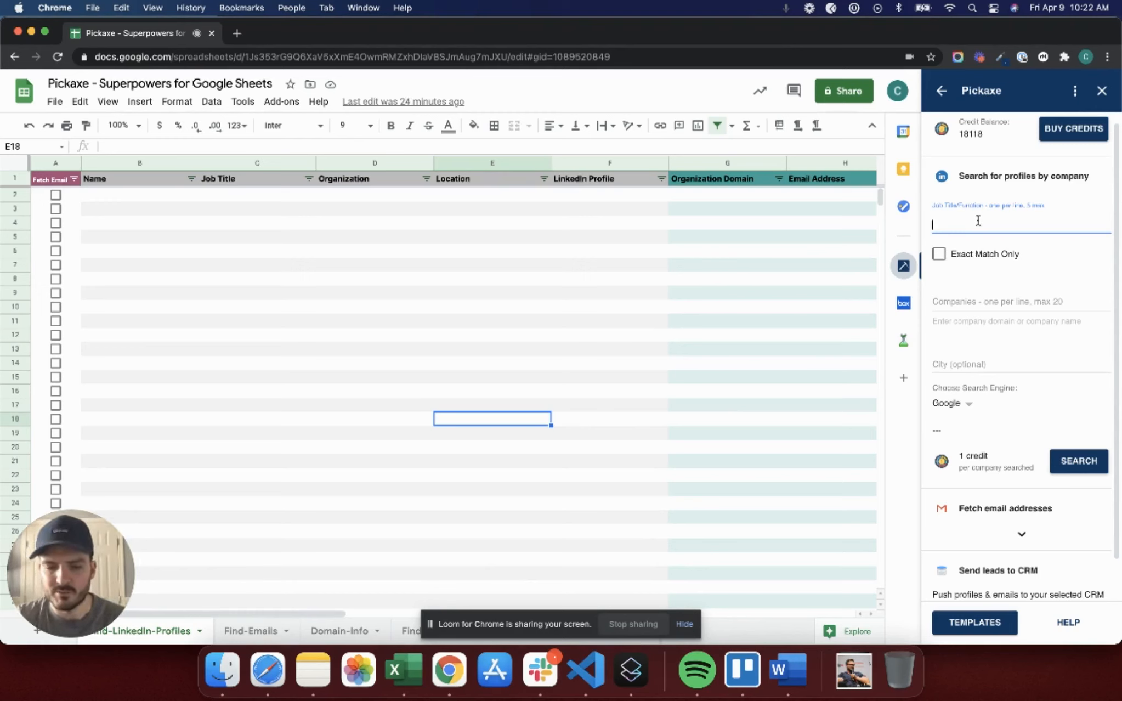
Search for profiles by company with job title marketing, exact match only, and company coca-cola.
type("marketing")
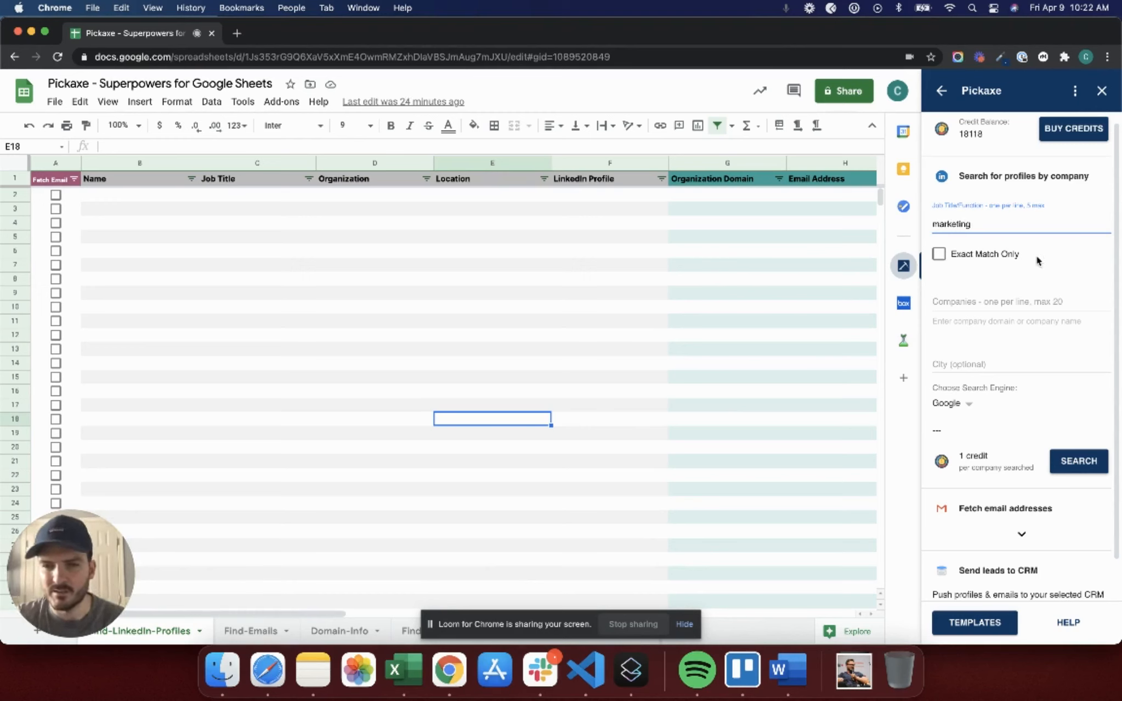
left_click(938, 254)
left_click(975, 299)
type("cooo")
type("-cola")
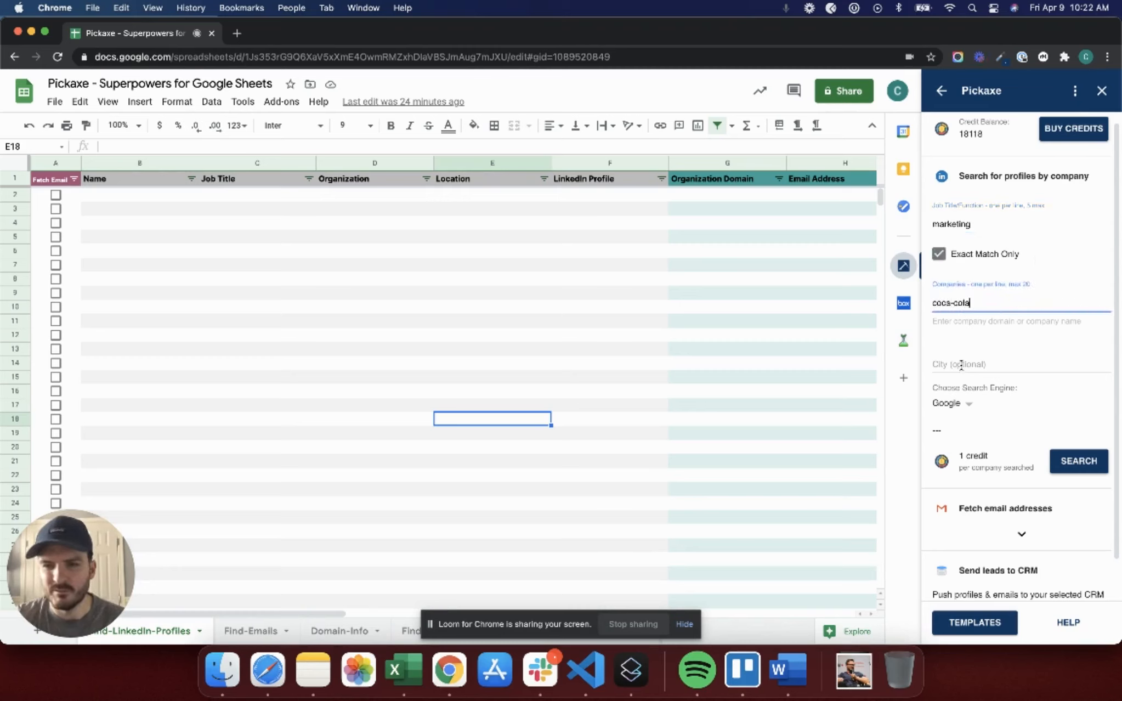
left_click(1082, 466)
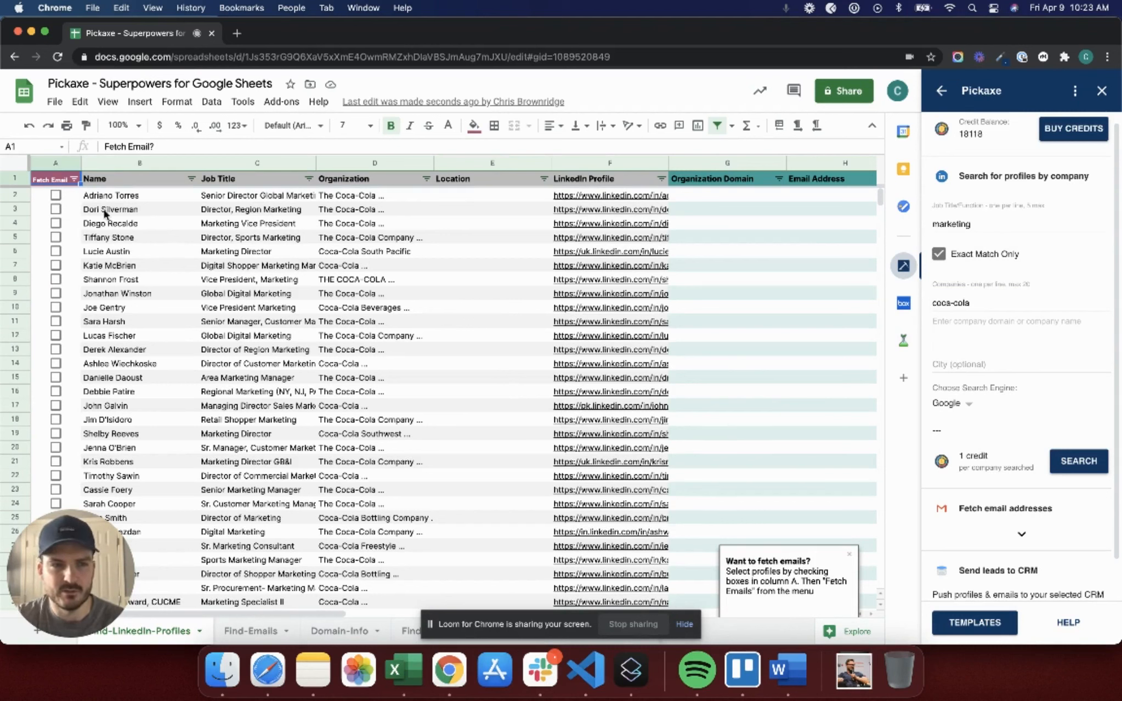
Mark the first four profiles, in rows 2 to 5, and fetch their email addresses.
left_click(55, 196)
left_click(57, 210)
left_click(55, 223)
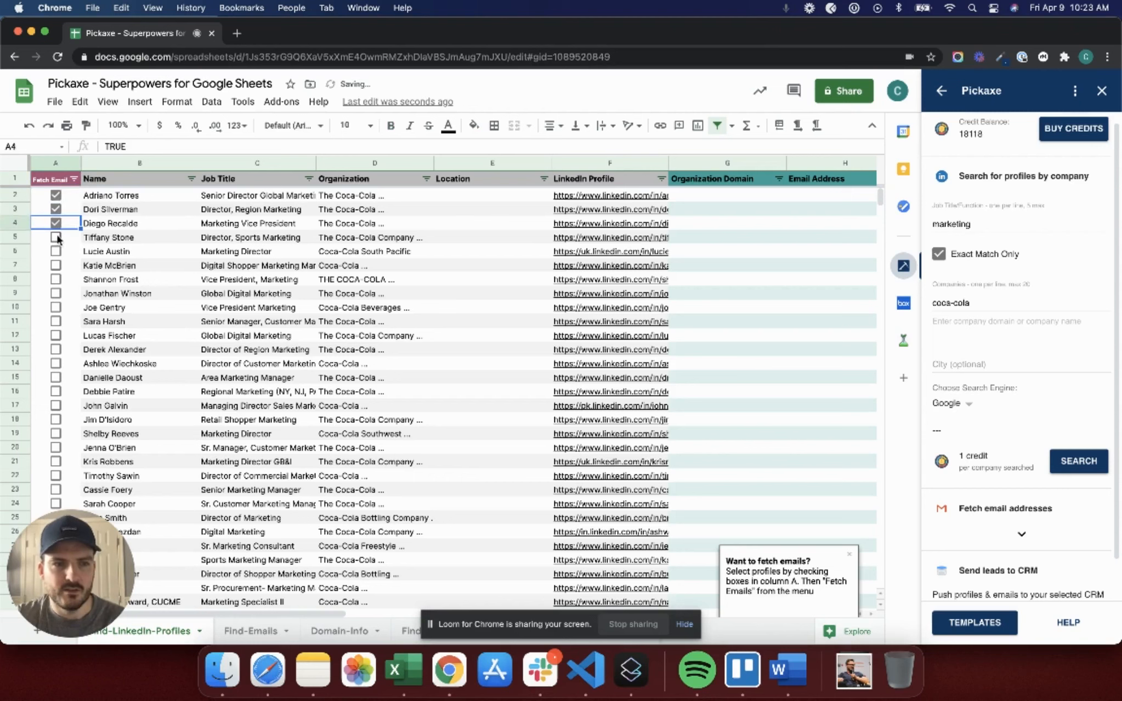
left_click(56, 236)
left_click(1021, 533)
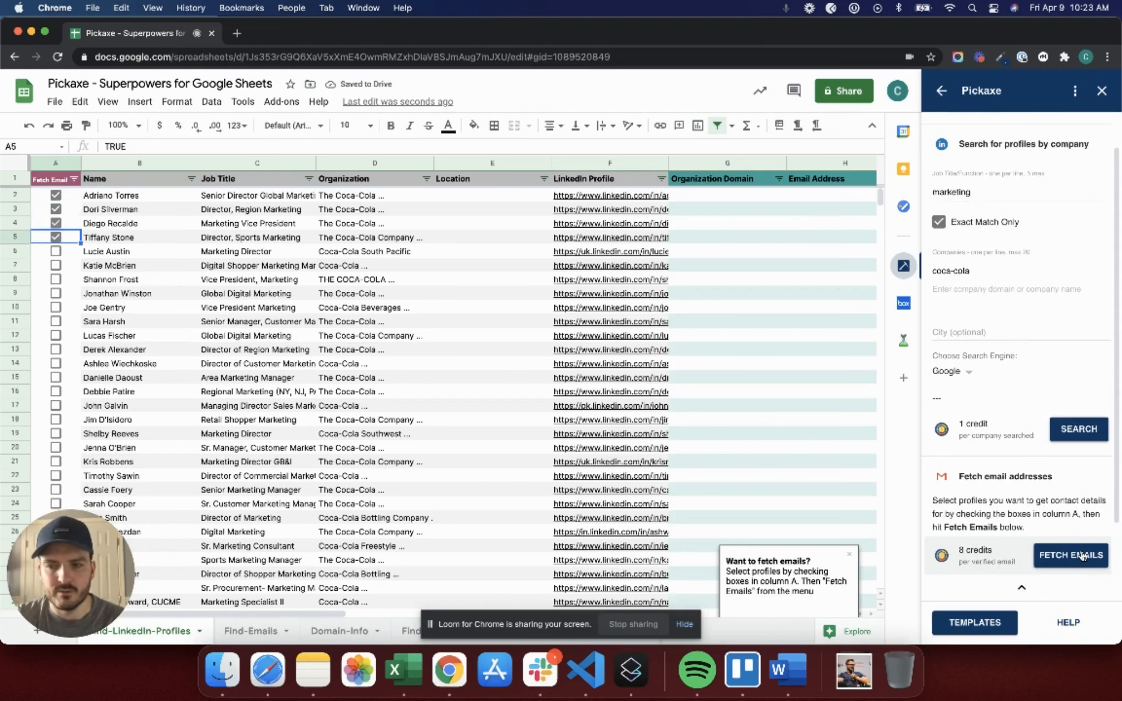
left_click(1083, 556)
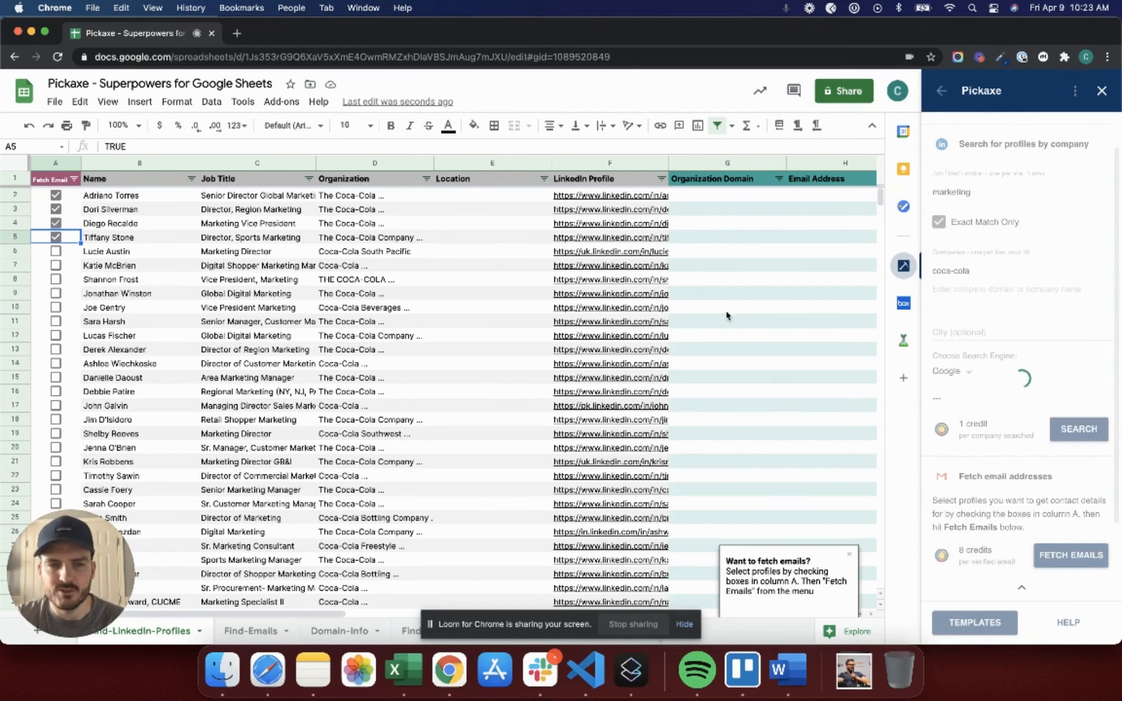
scroll(728, 313, "right", 5)
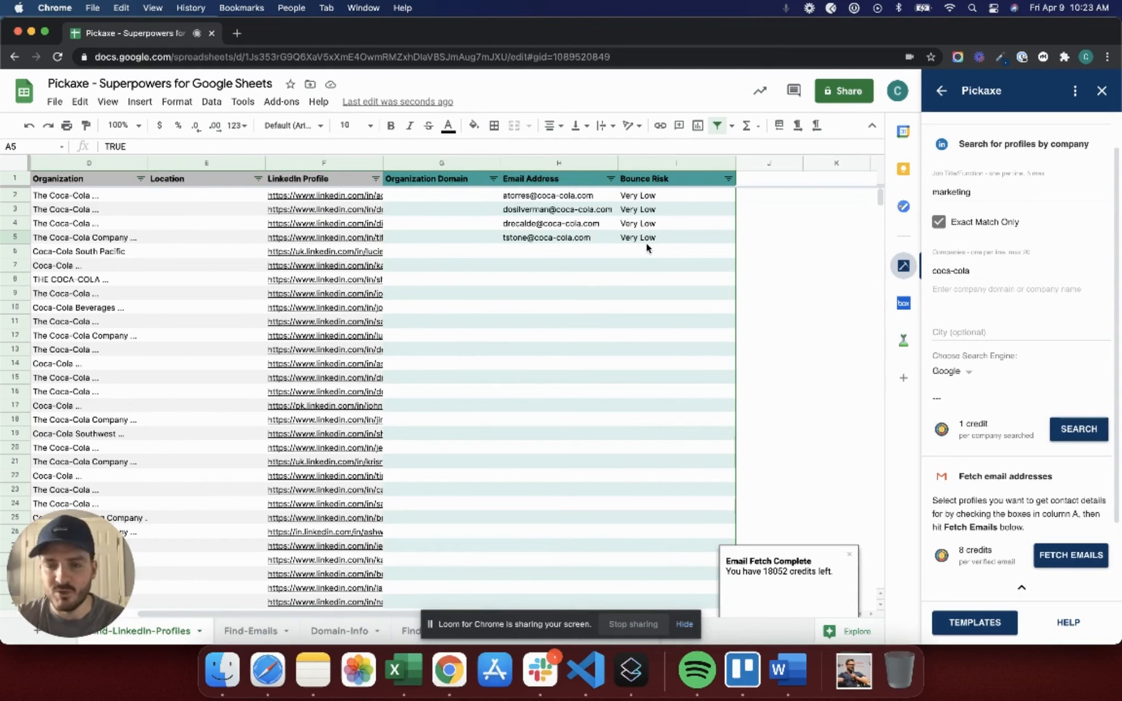
Expand the options for sending leads to a CRM and review them alongside the profile list.
scroll(1042, 466, "down", 3)
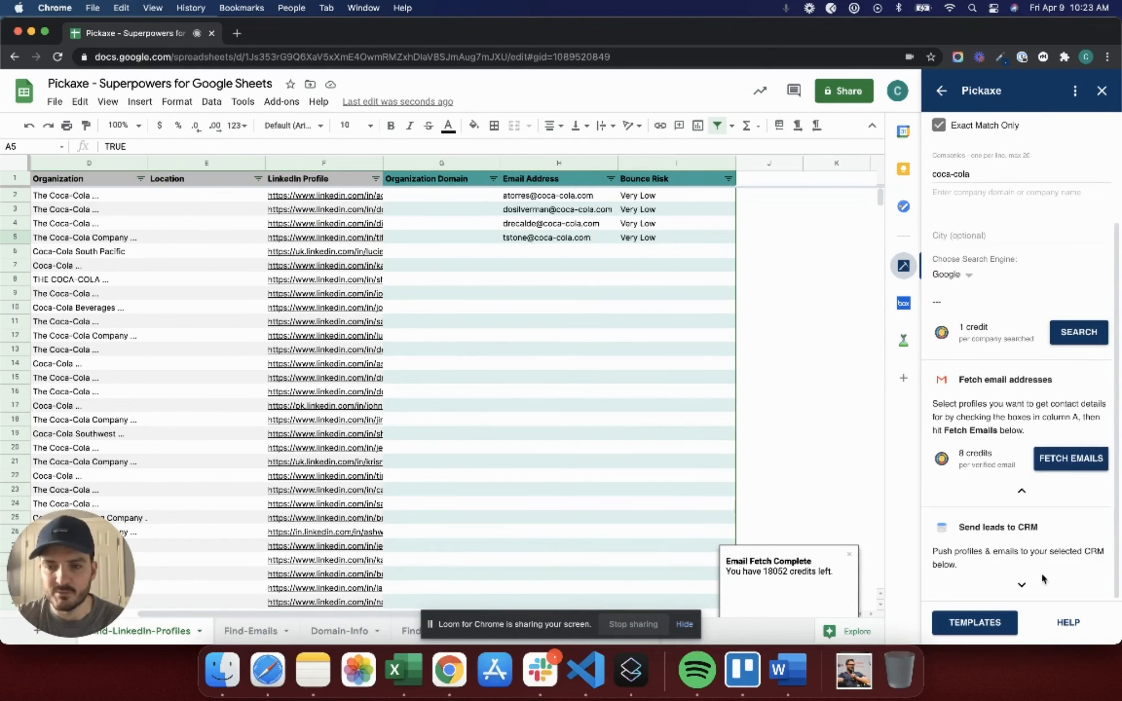
left_click(1022, 585)
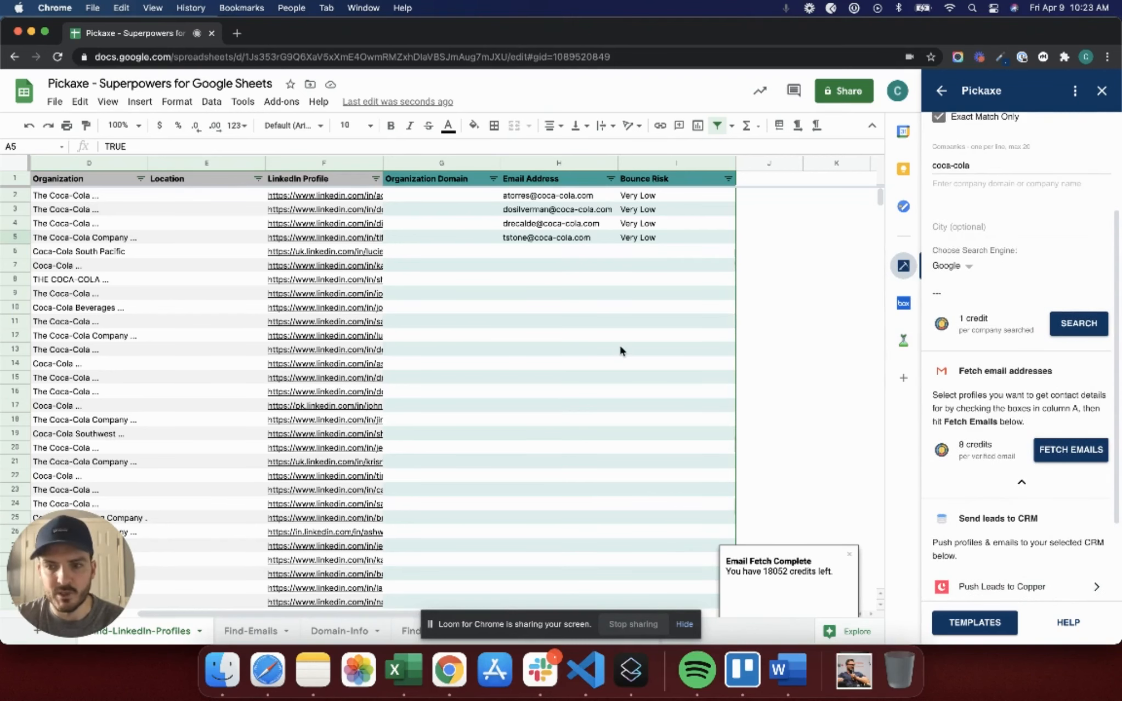
scroll(620, 350, "left", 5)
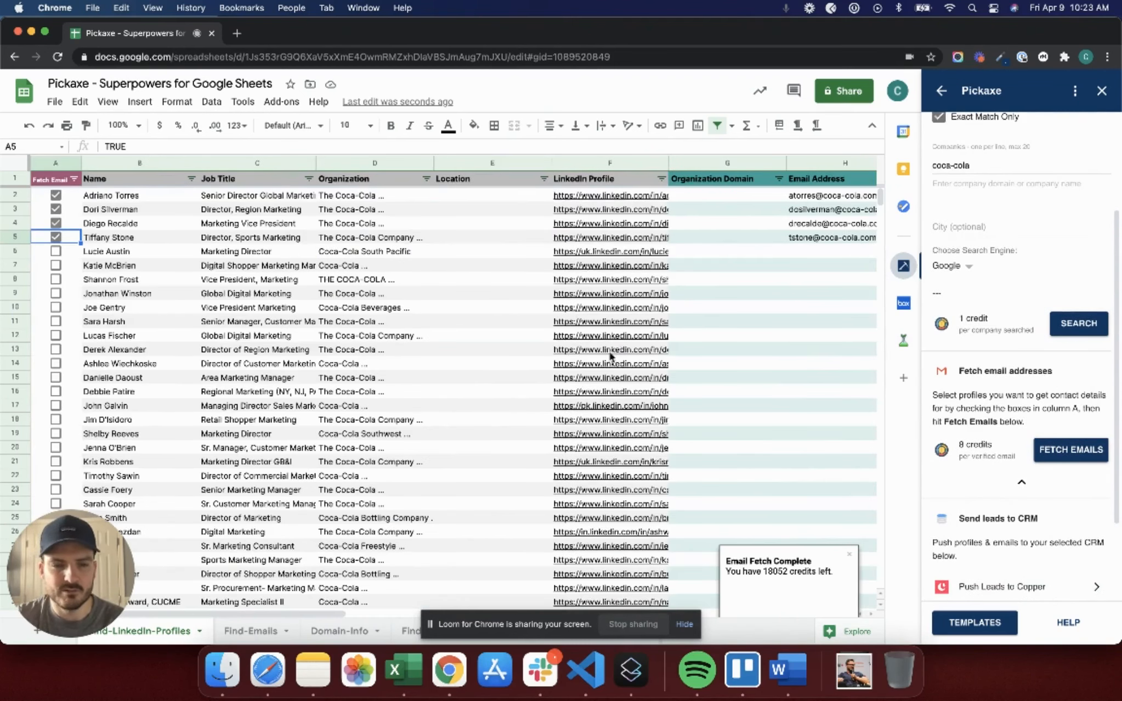
On the Find-Emails sheet, use the template for a list of names to fetch the LinkedIn profile URLs and email addresses.
left_click(268, 630)
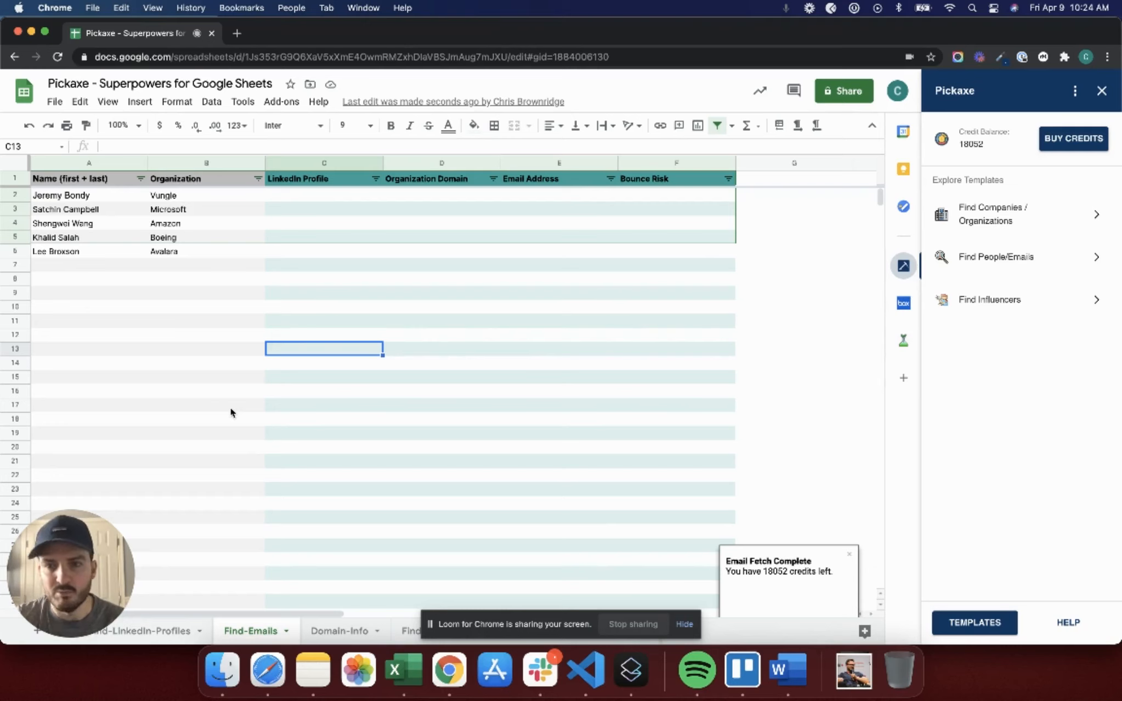
left_click(1001, 255)
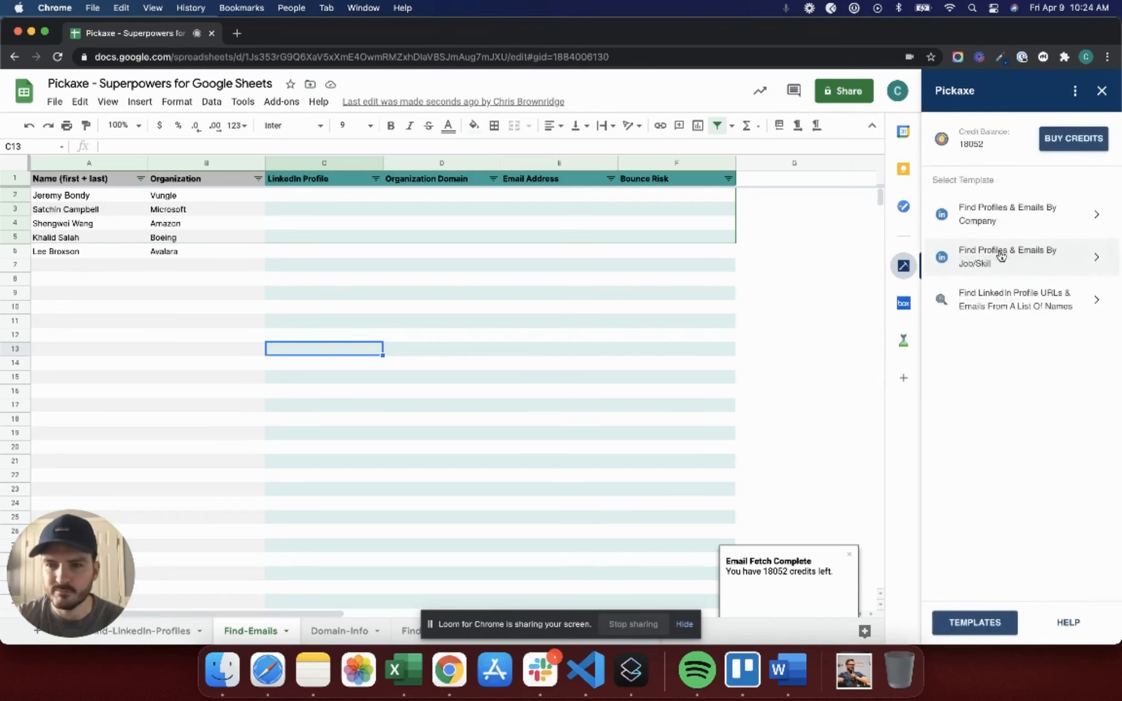
left_click(1036, 302)
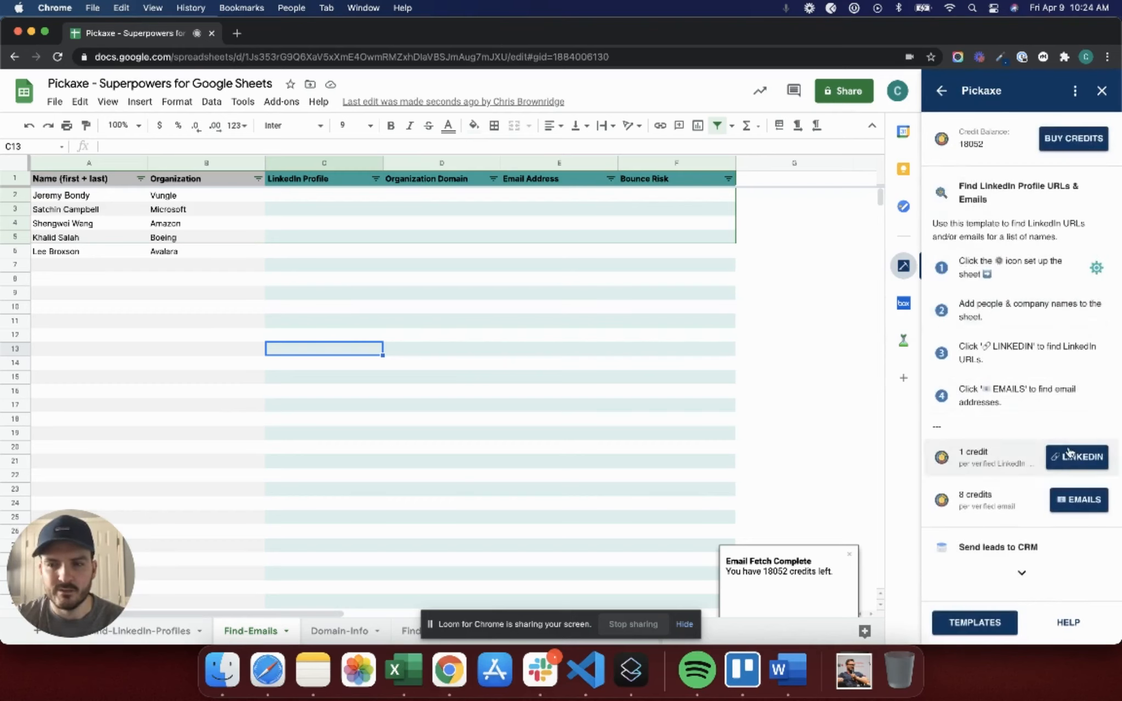
left_click(1075, 460)
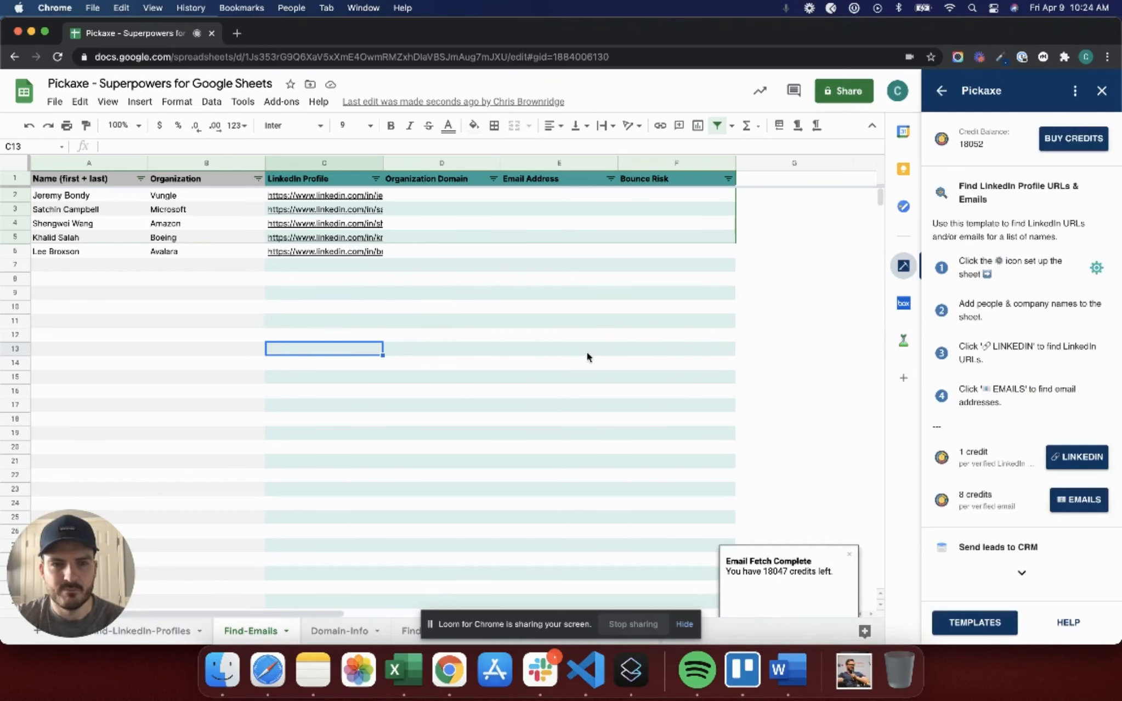
left_click(1079, 499)
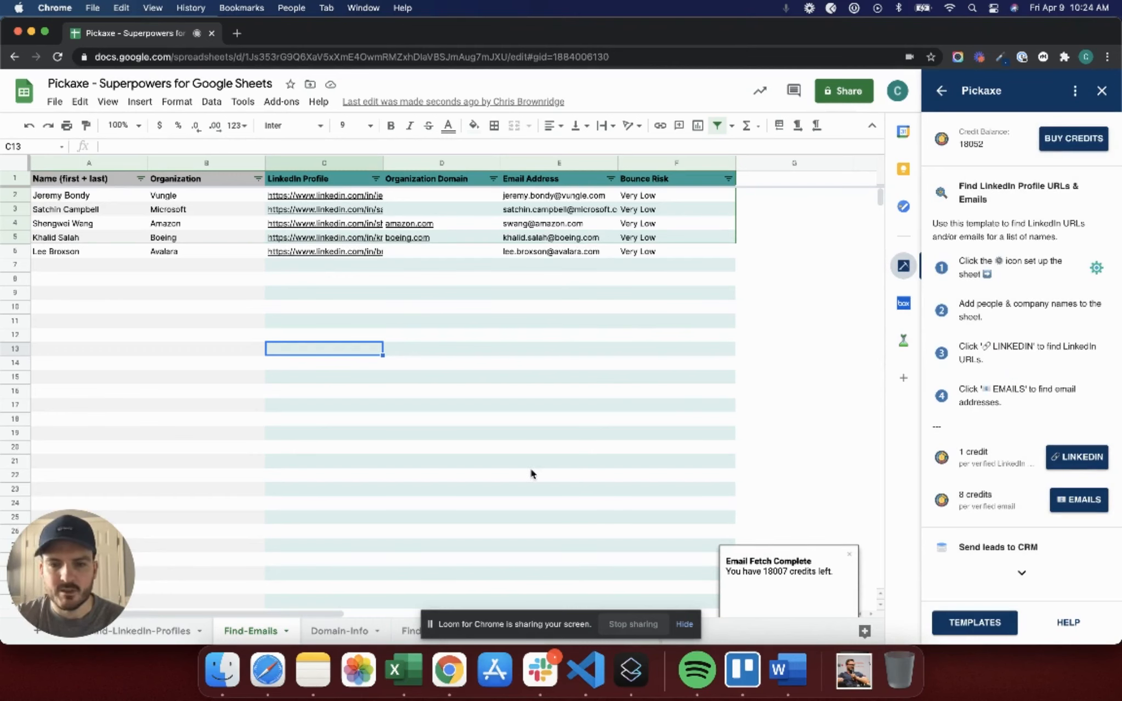
Switch to the Domain-Info sheet and open the company template for getting website stats for any domain.
left_click(351, 632)
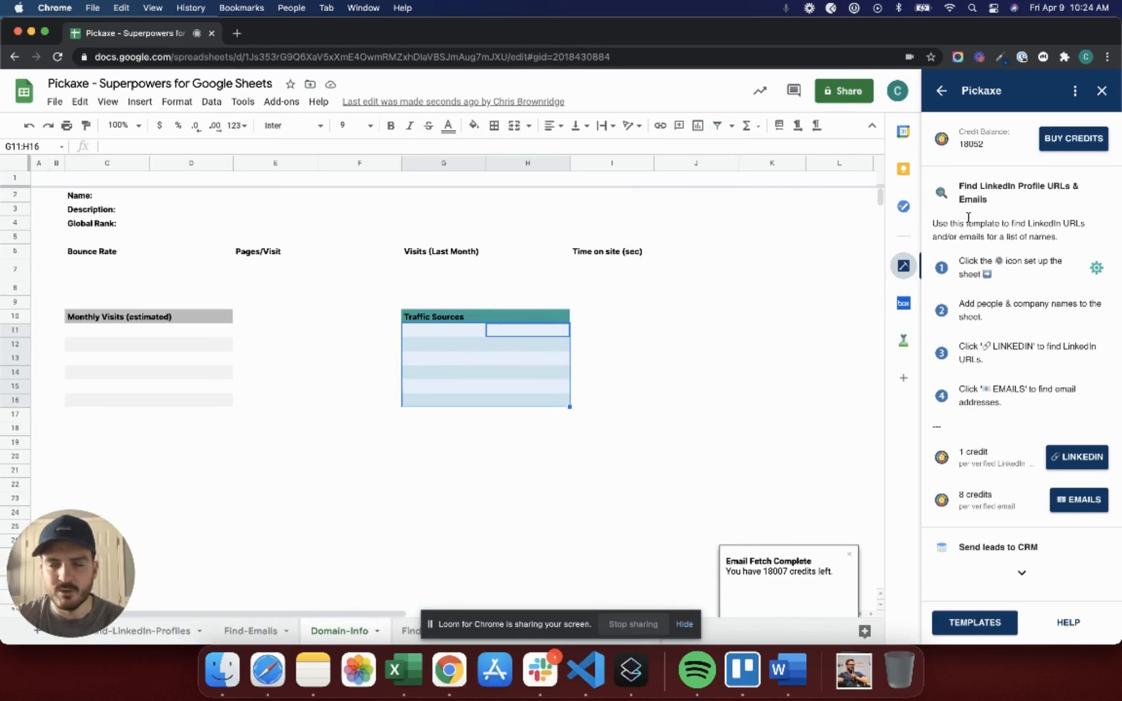
left_click(944, 91)
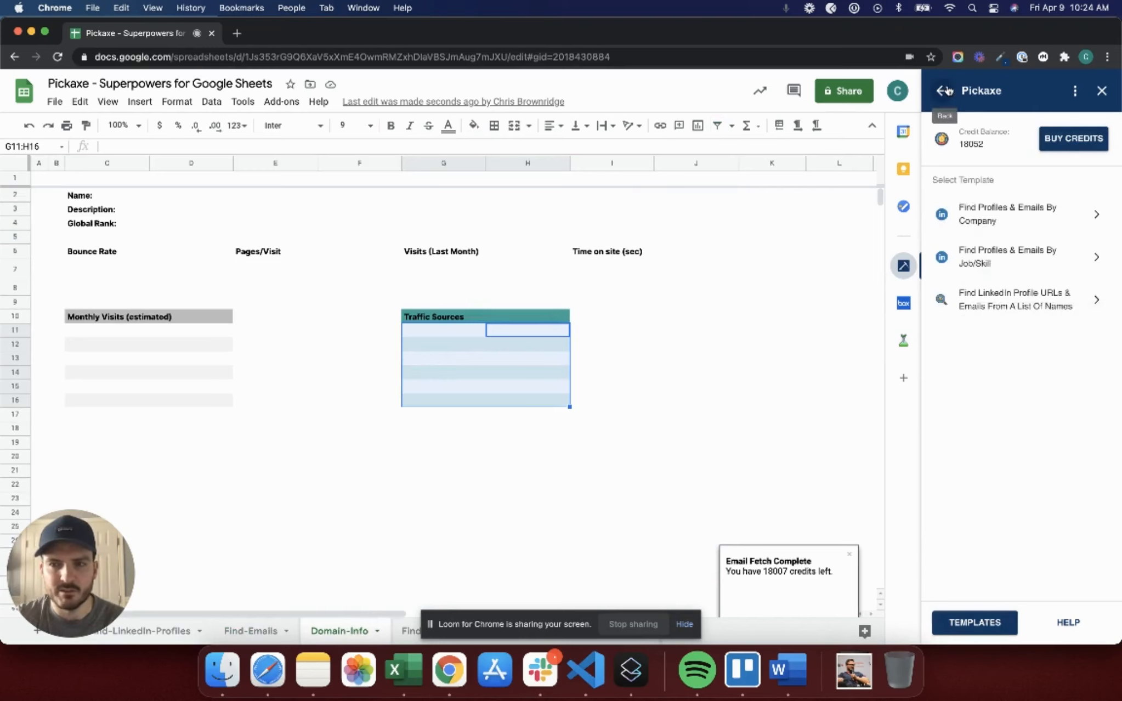
left_click(946, 90)
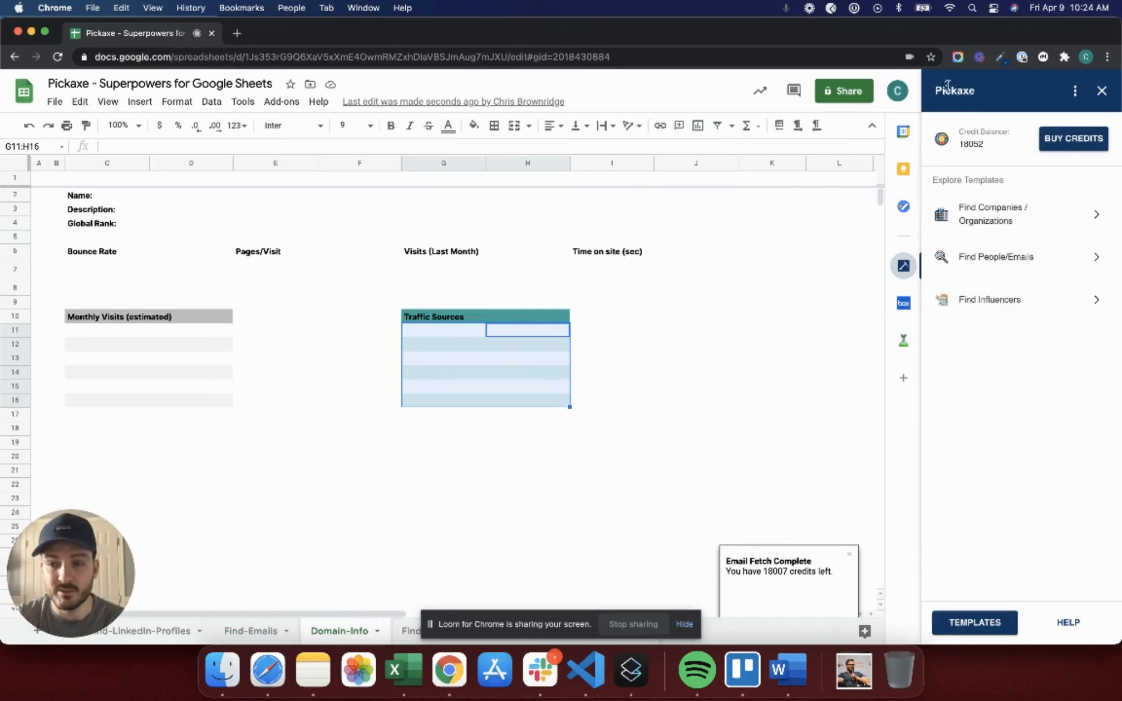
left_click(1005, 220)
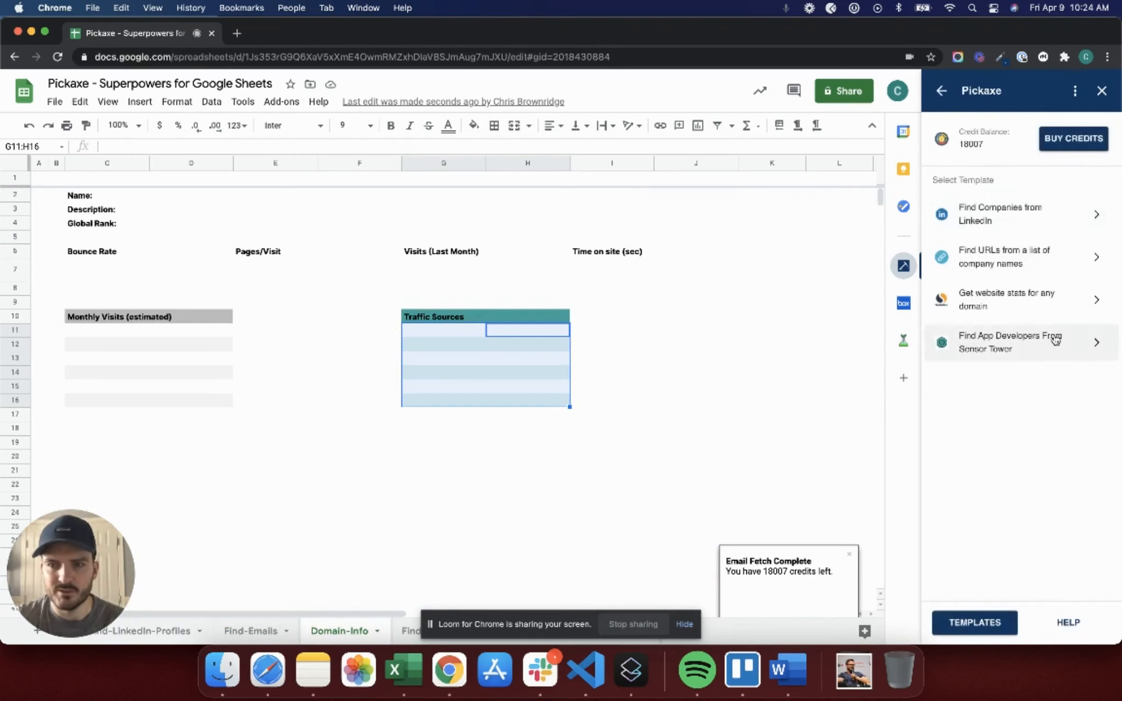
left_click(1005, 296)
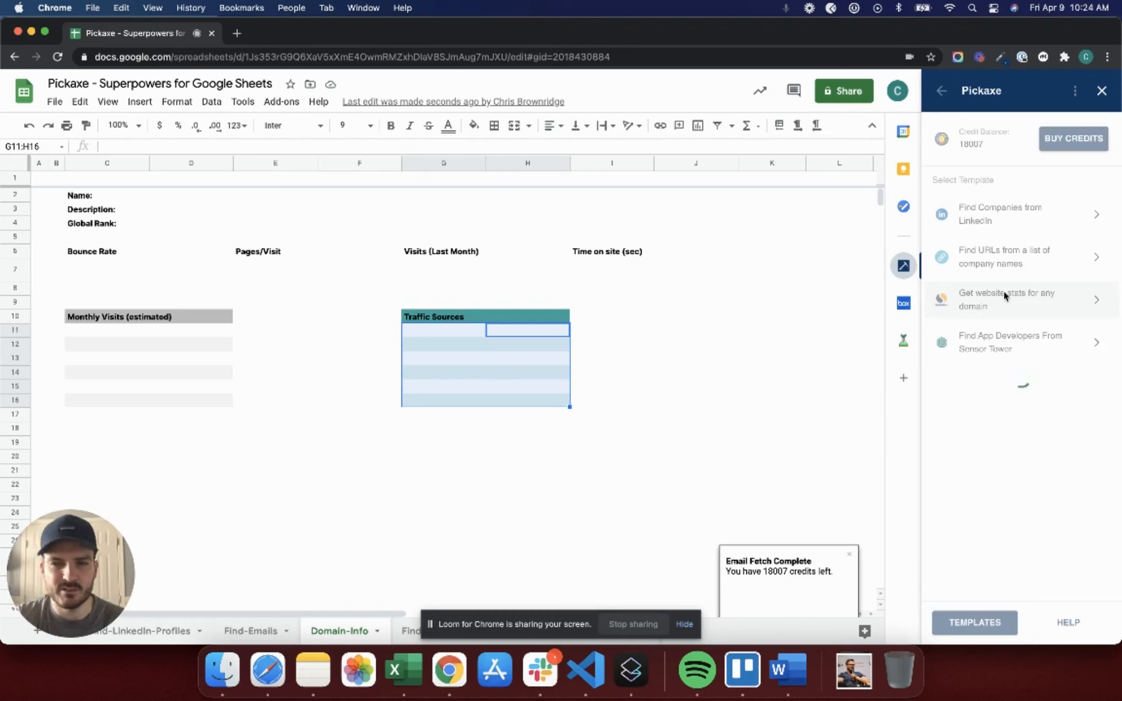
Retrieve the website stats for spacex.com and look over the traffic sources and monthly visits.
left_click(966, 247)
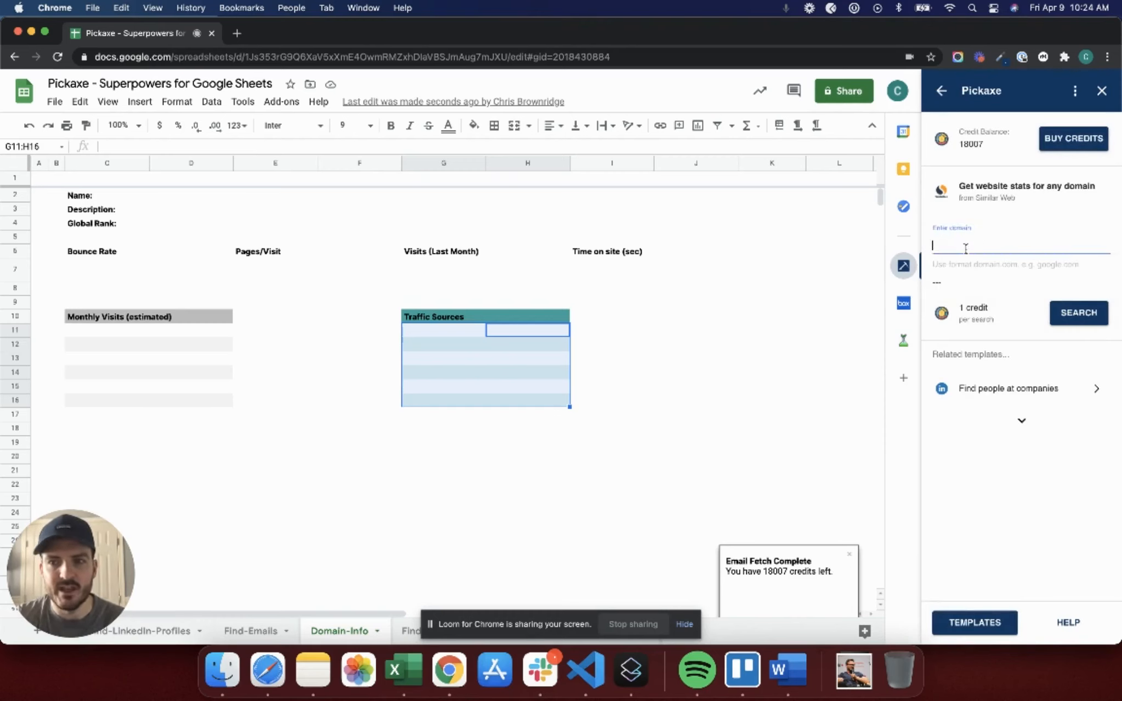
type("spacex.com")
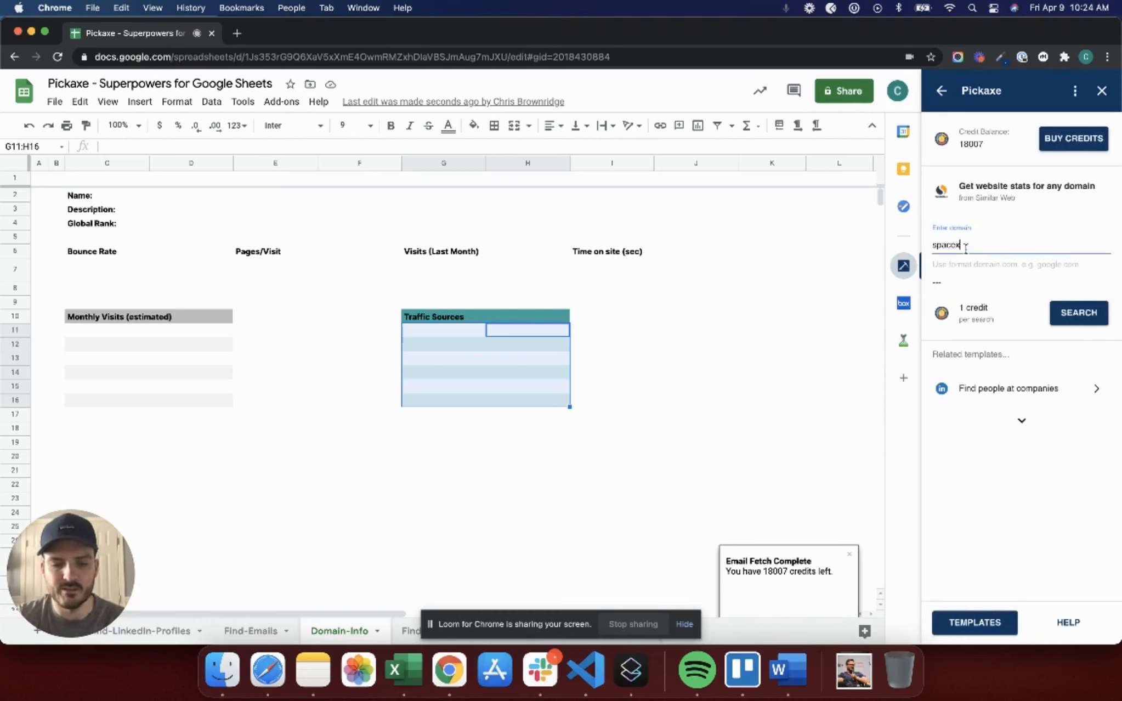
left_click(1095, 320)
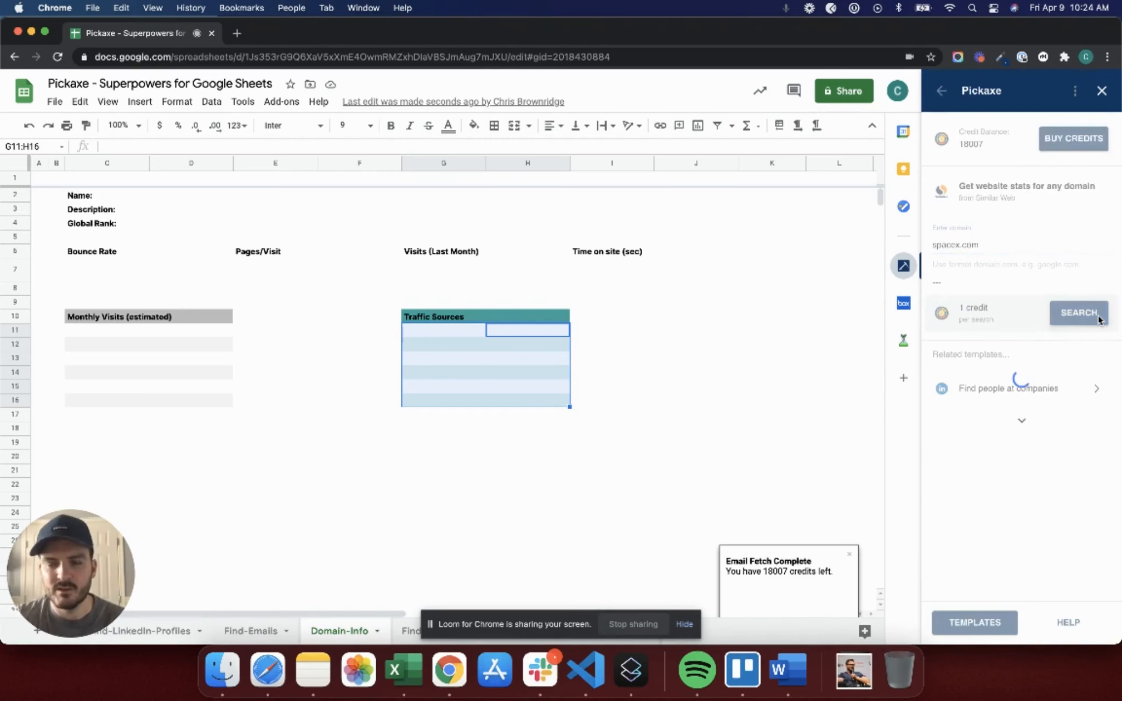
left_click(652, 347)
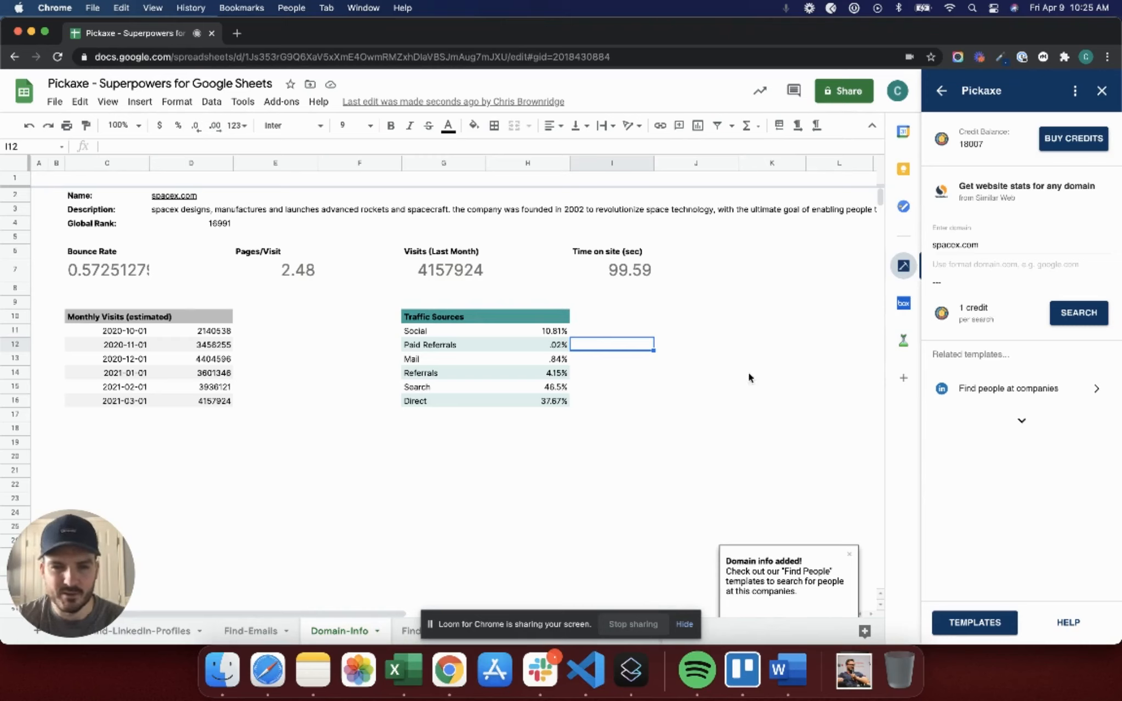
left_click_drag(549, 400, 433, 359)
left_click(251, 416)
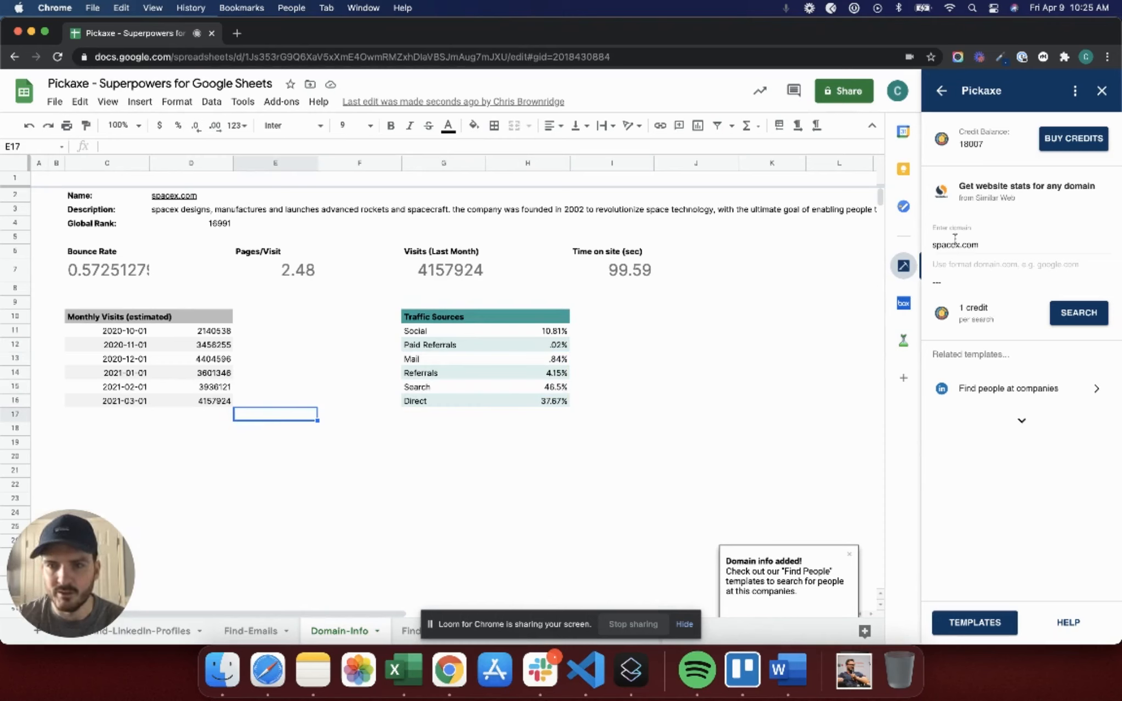
Change the domain to tesla.com and retrieve its website stats.
left_click_drag(959, 245, 920, 247)
type("tesla")
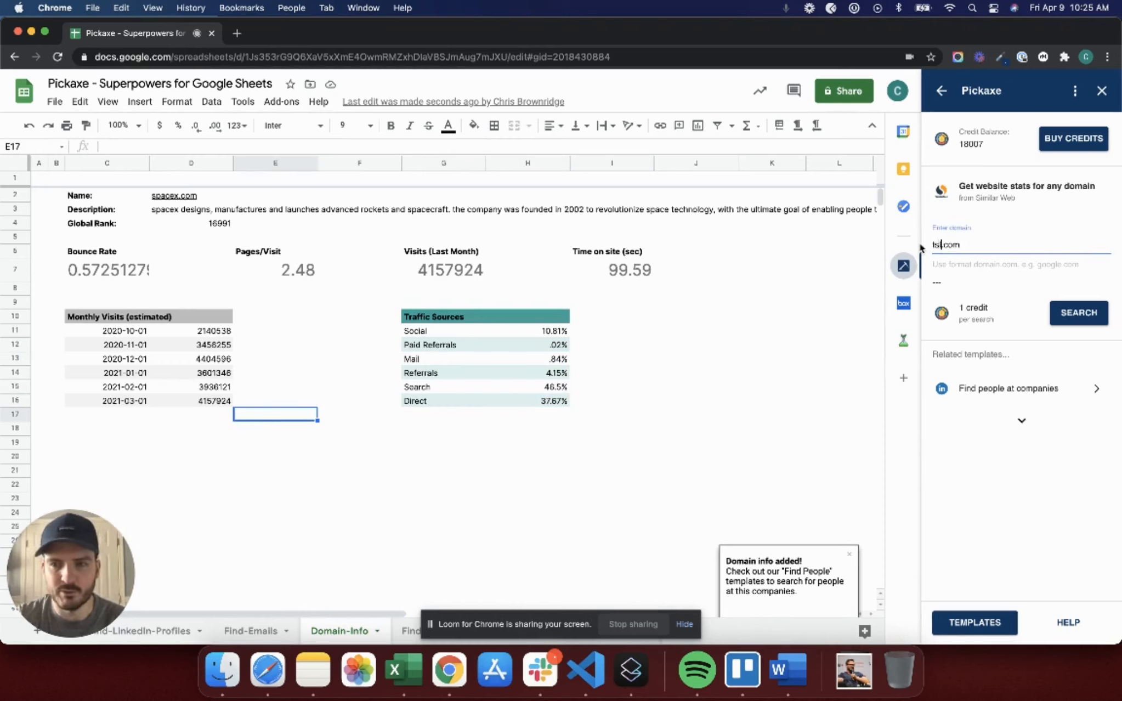
left_click(1079, 313)
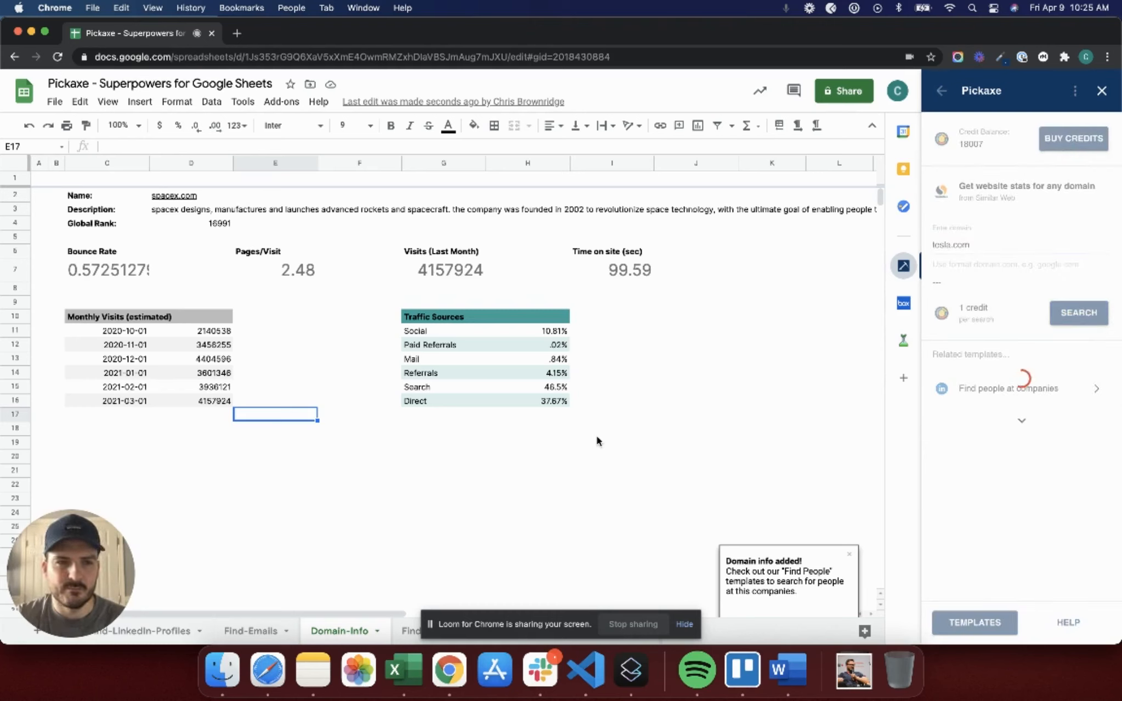
left_click(695, 482)
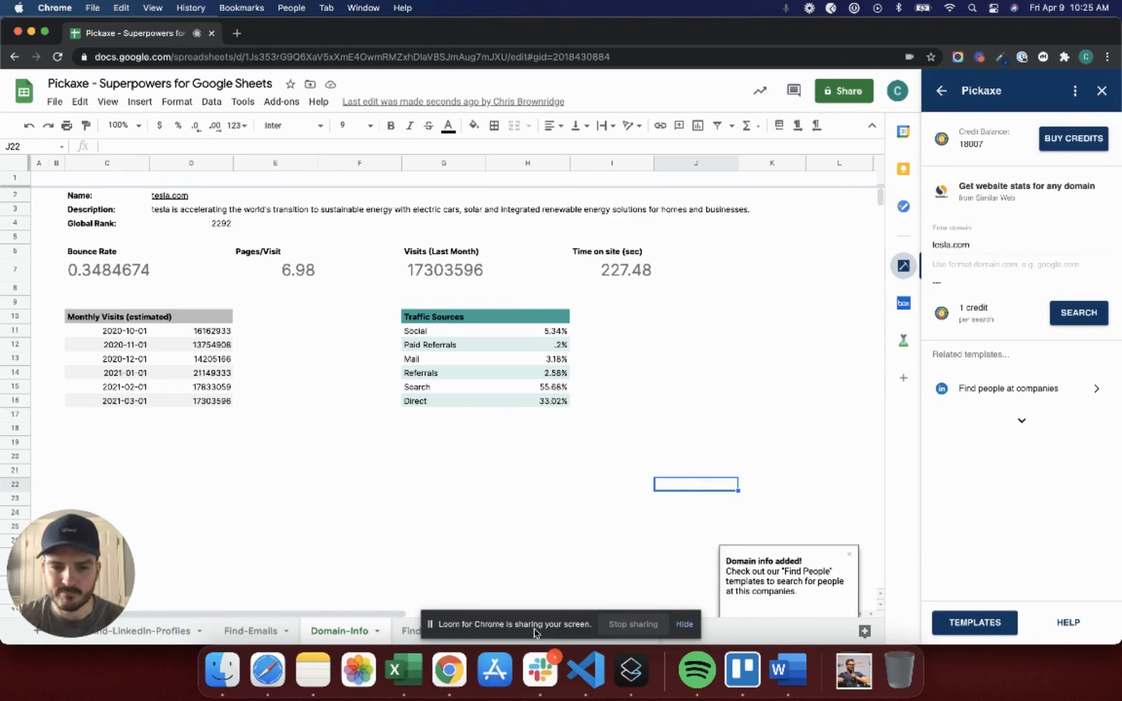
On the Find-Company-Domains sheet, use the template for finding URLs from company names to fill in the listed companies' domains.
left_click_drag(537, 633, 804, 635)
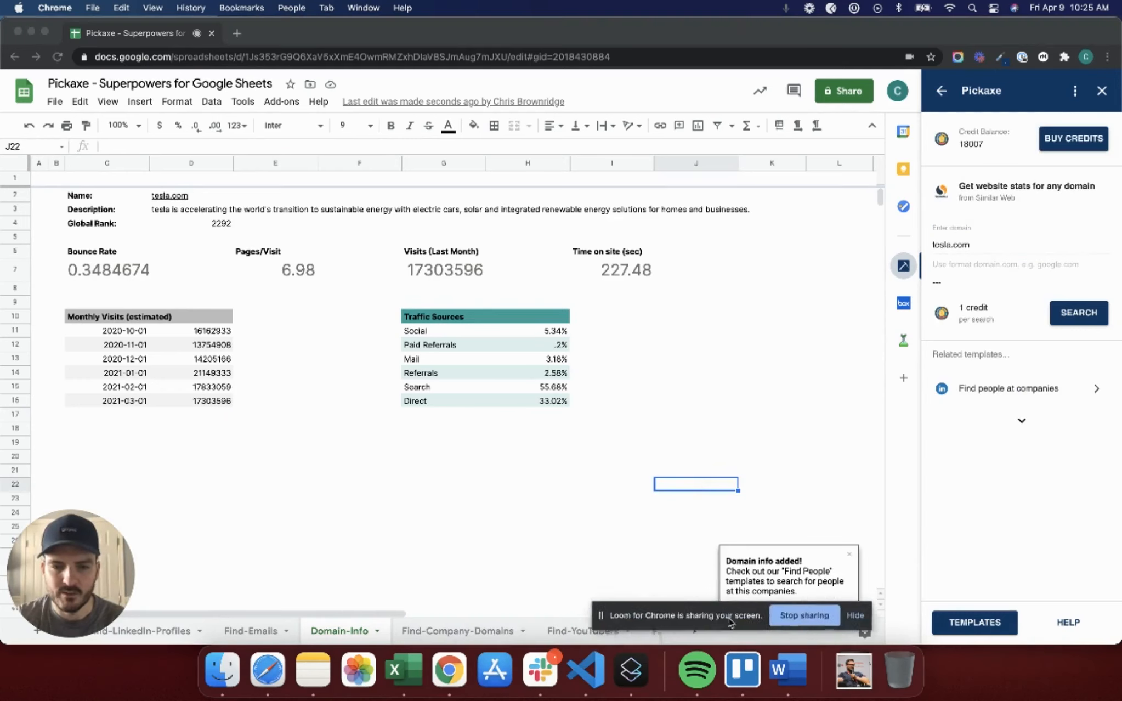
left_click(474, 632)
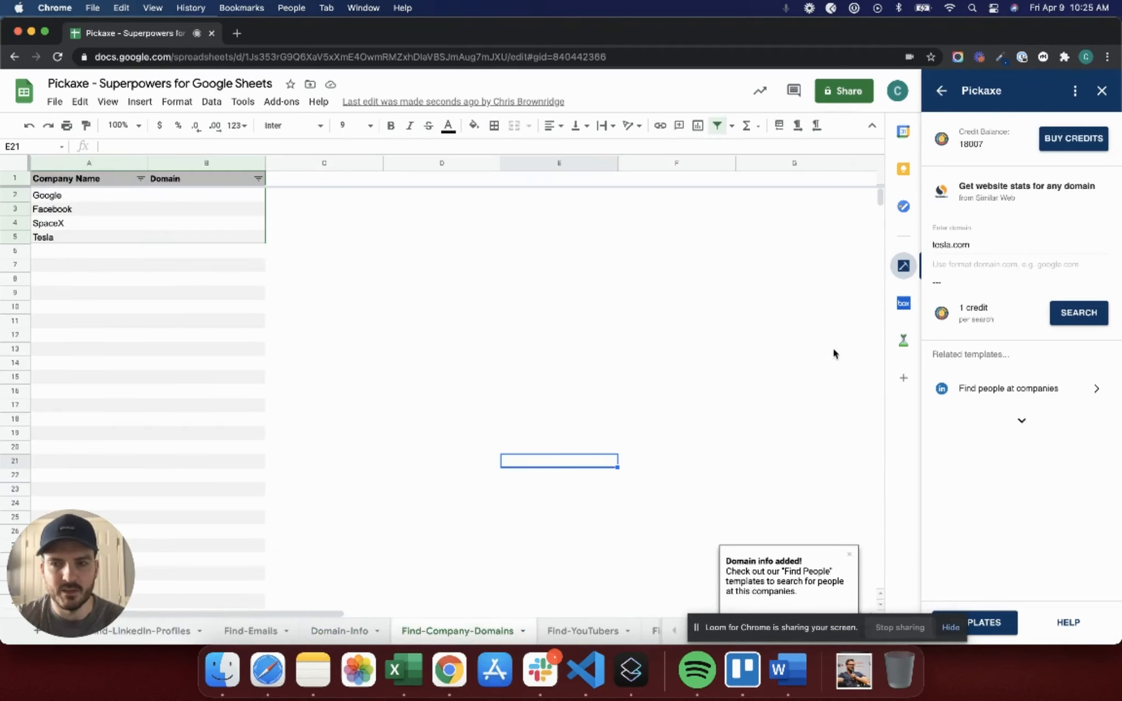
left_click(941, 91)
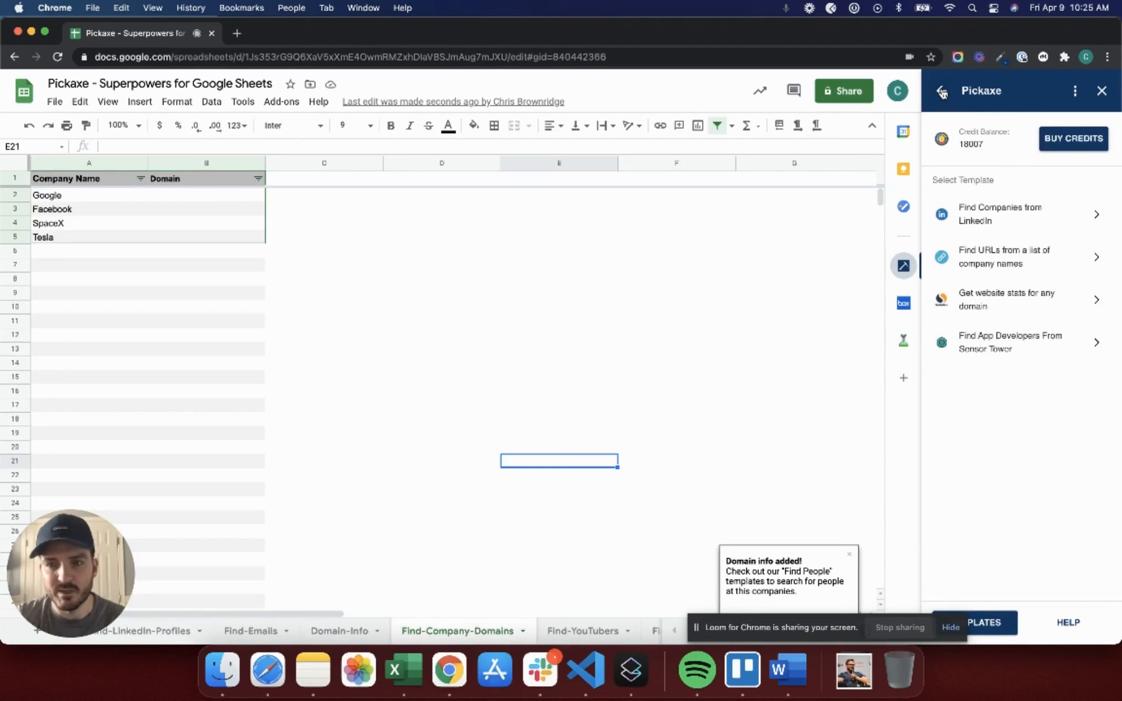
left_click(1021, 259)
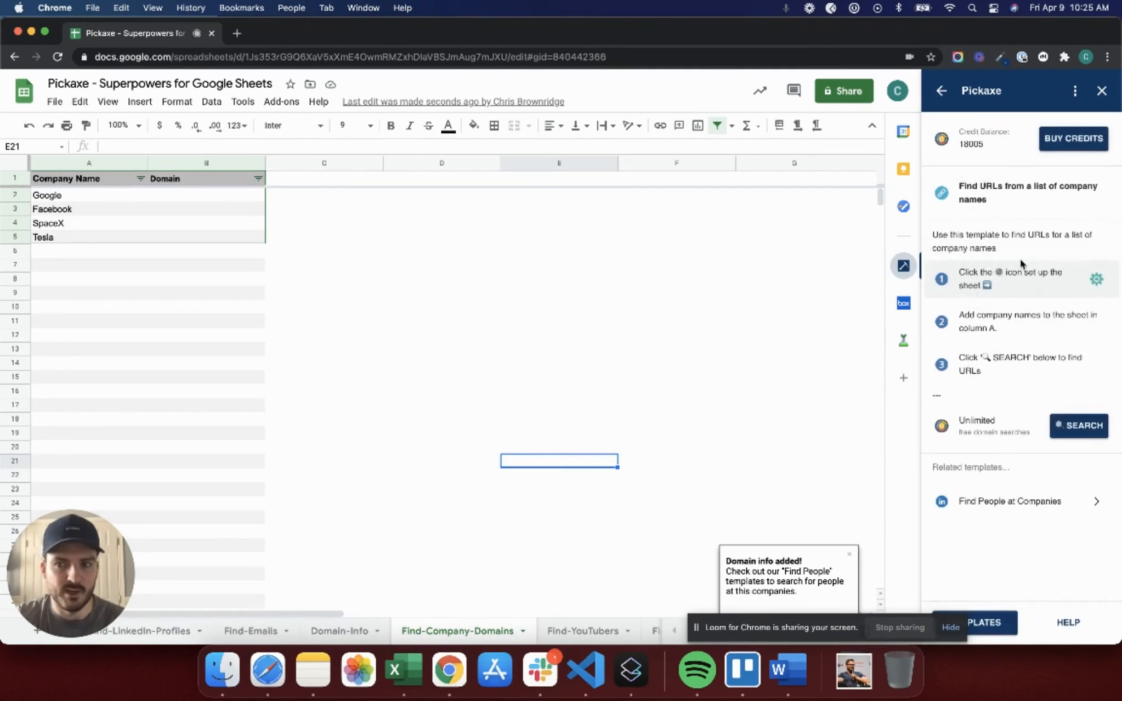
left_click(1076, 426)
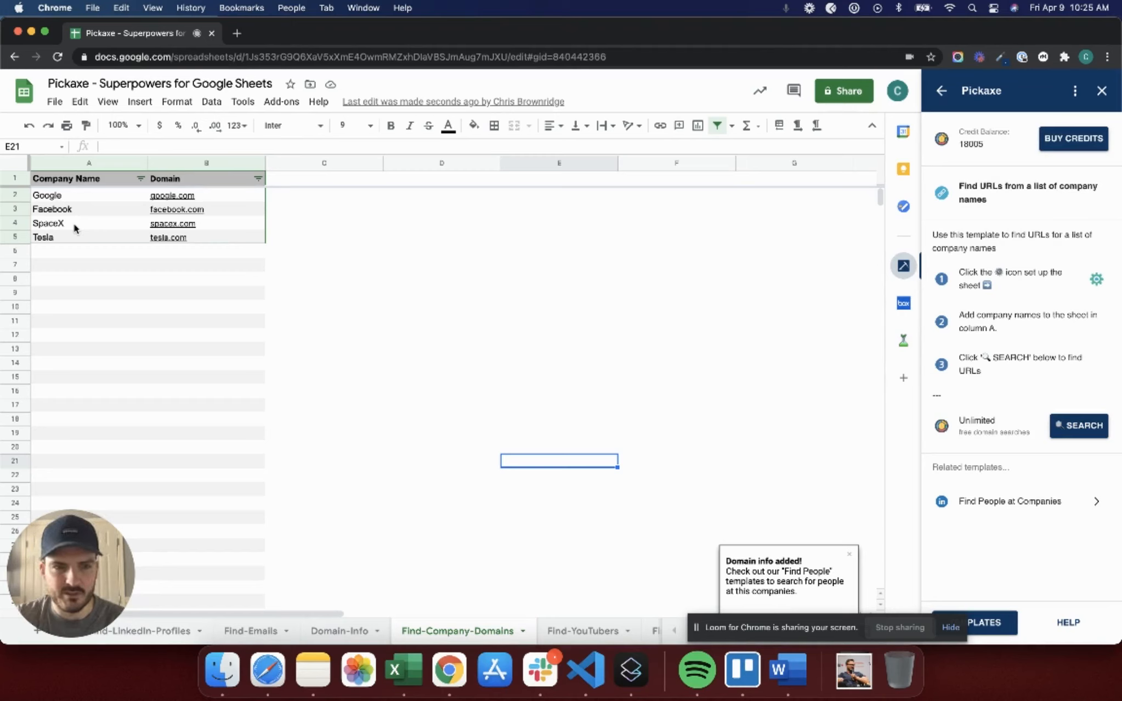
left_click(162, 312)
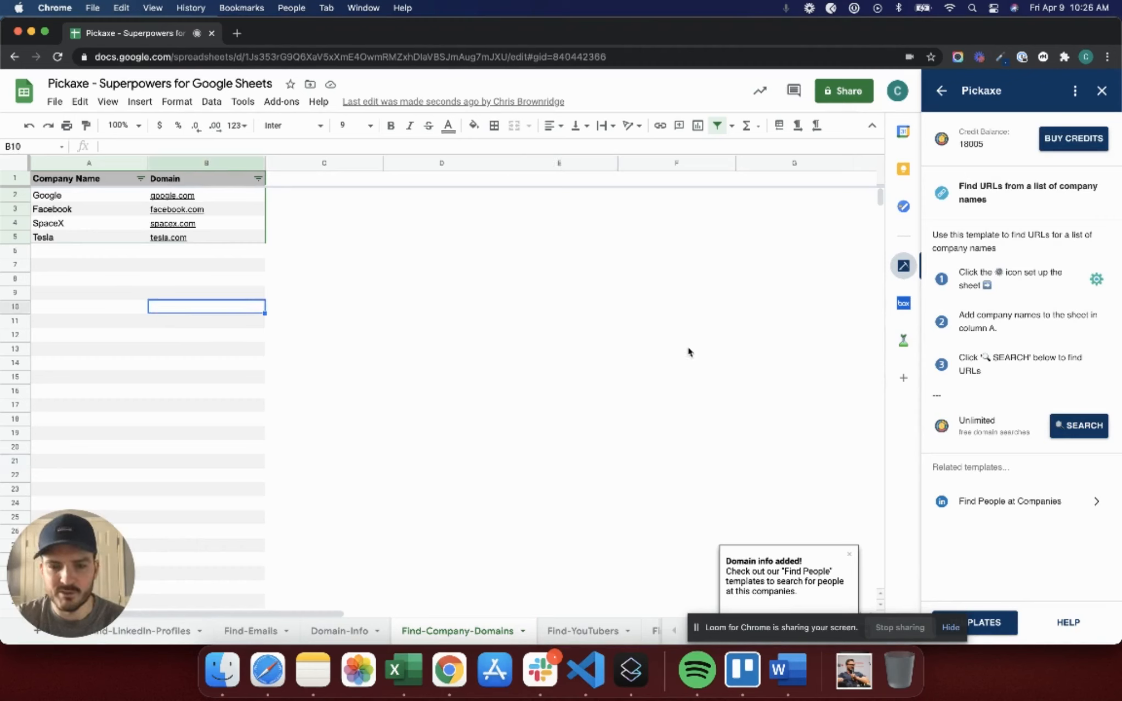
Switch to the Find-YouTubers sheet and open the influencer template for finding YouTube channels.
left_click(593, 633)
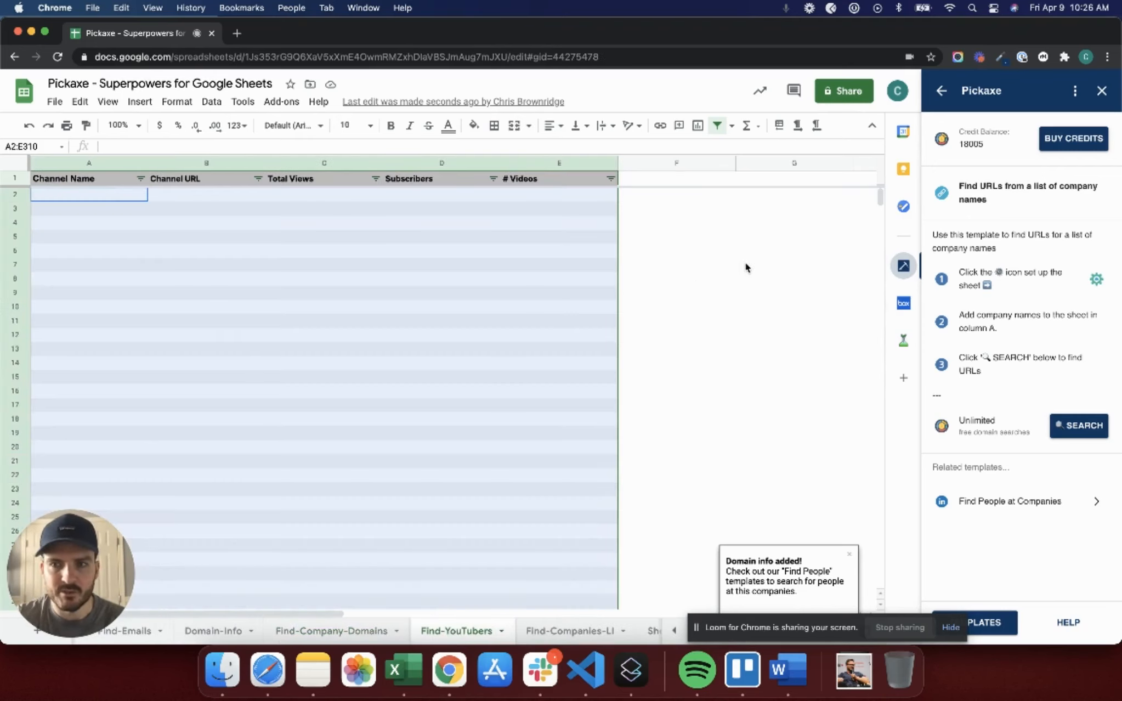
left_click(747, 265)
left_click(947, 97)
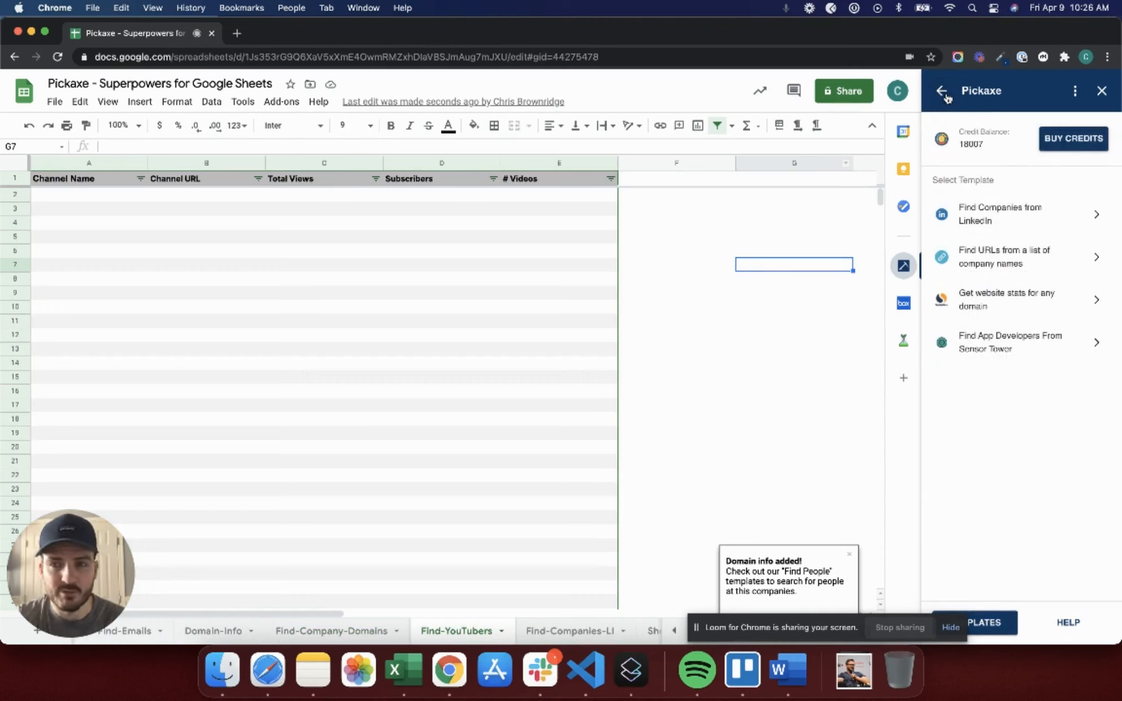
left_click(947, 95)
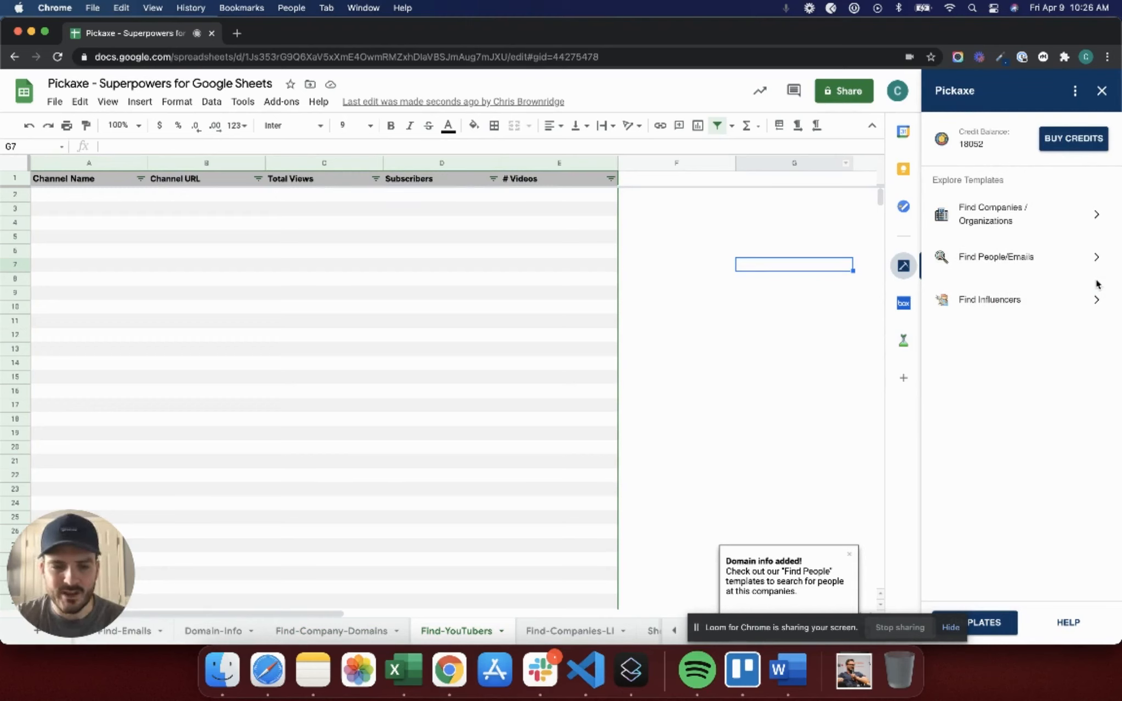
left_click(1062, 305)
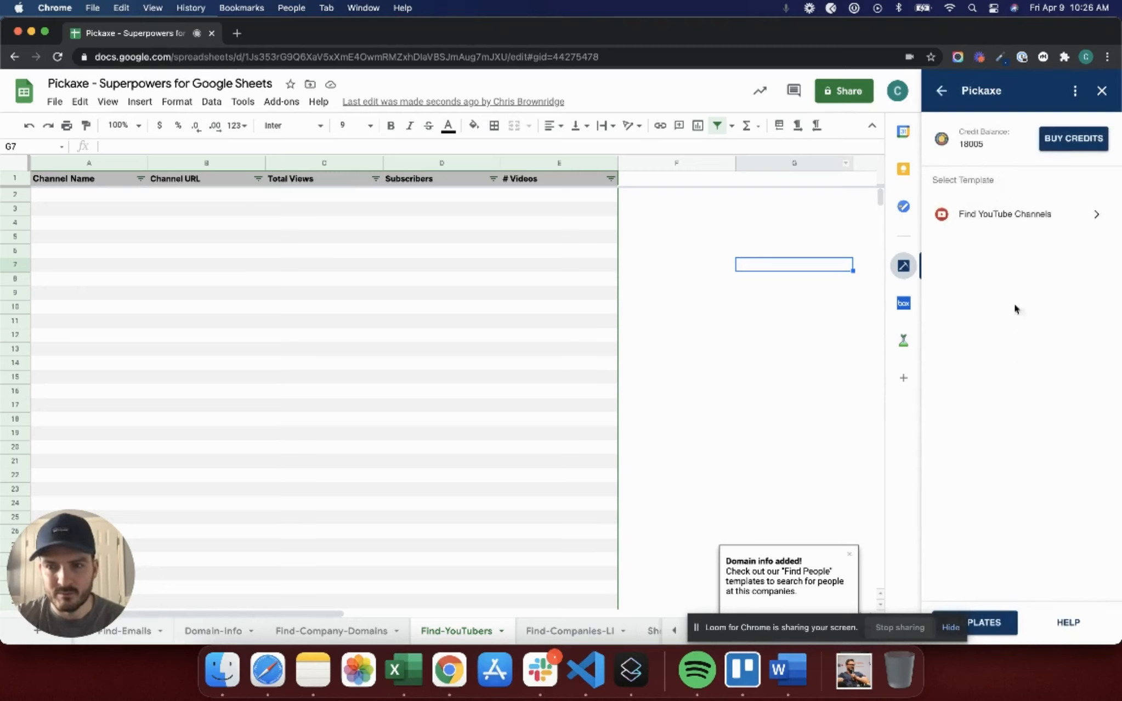
left_click(1006, 214)
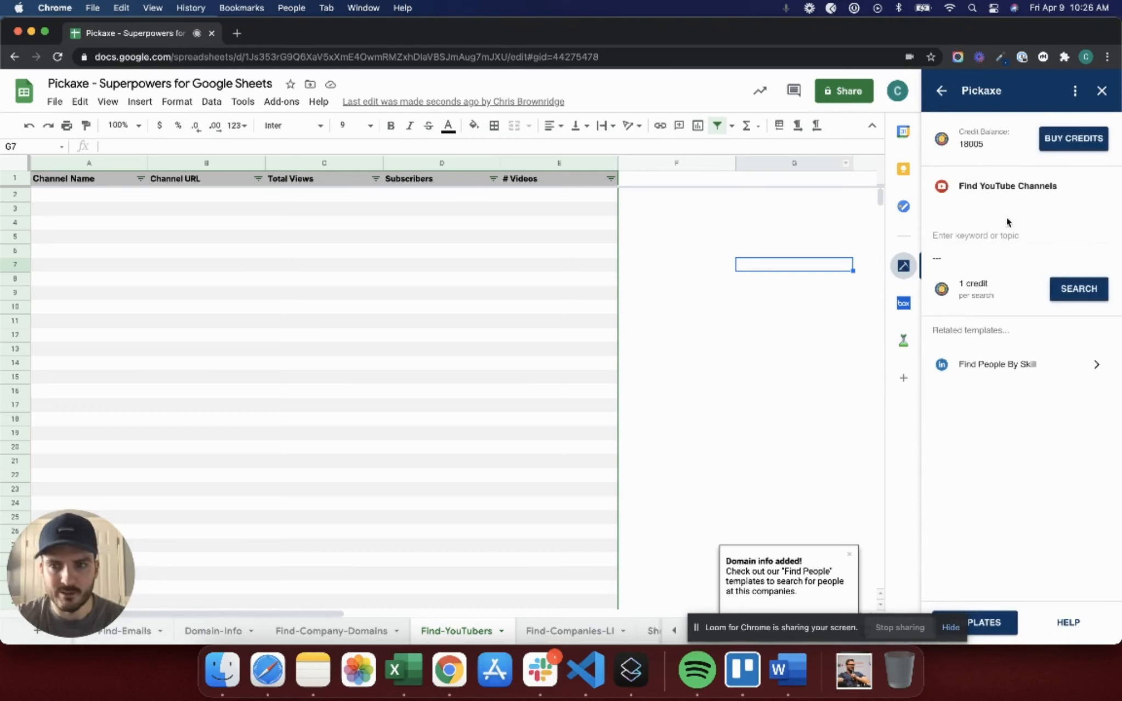
Search for YouTube channels on the topic "beauty" and look through the channels added to the sheet.
left_click(999, 234)
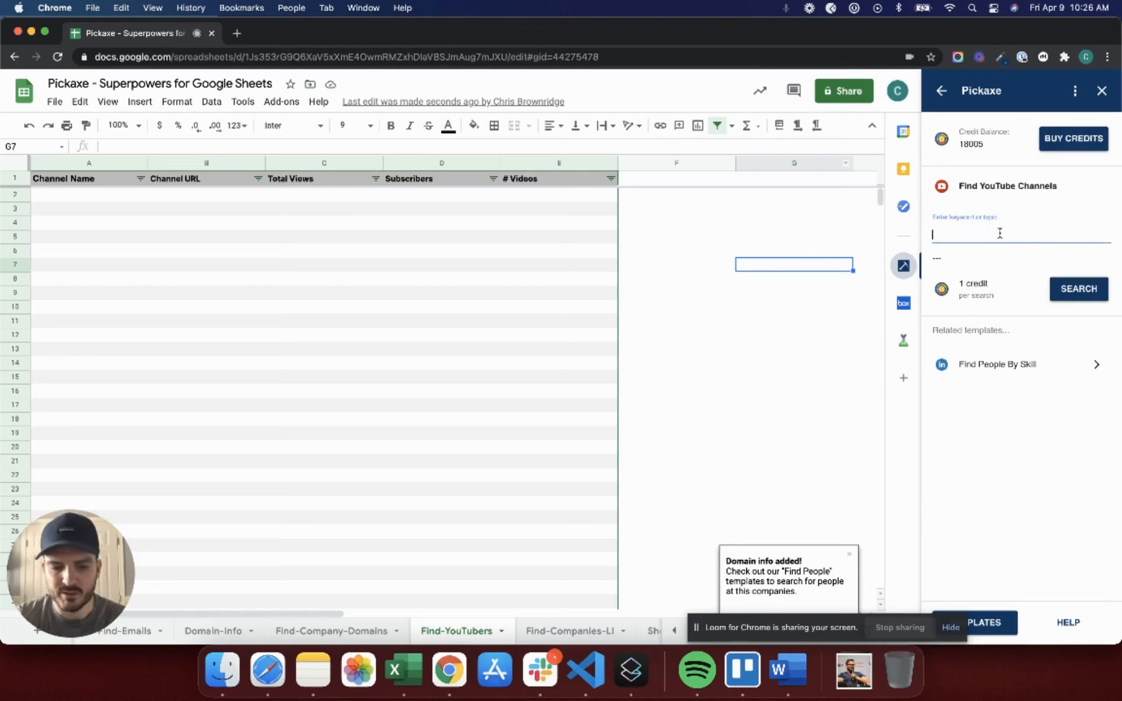
type("boa")
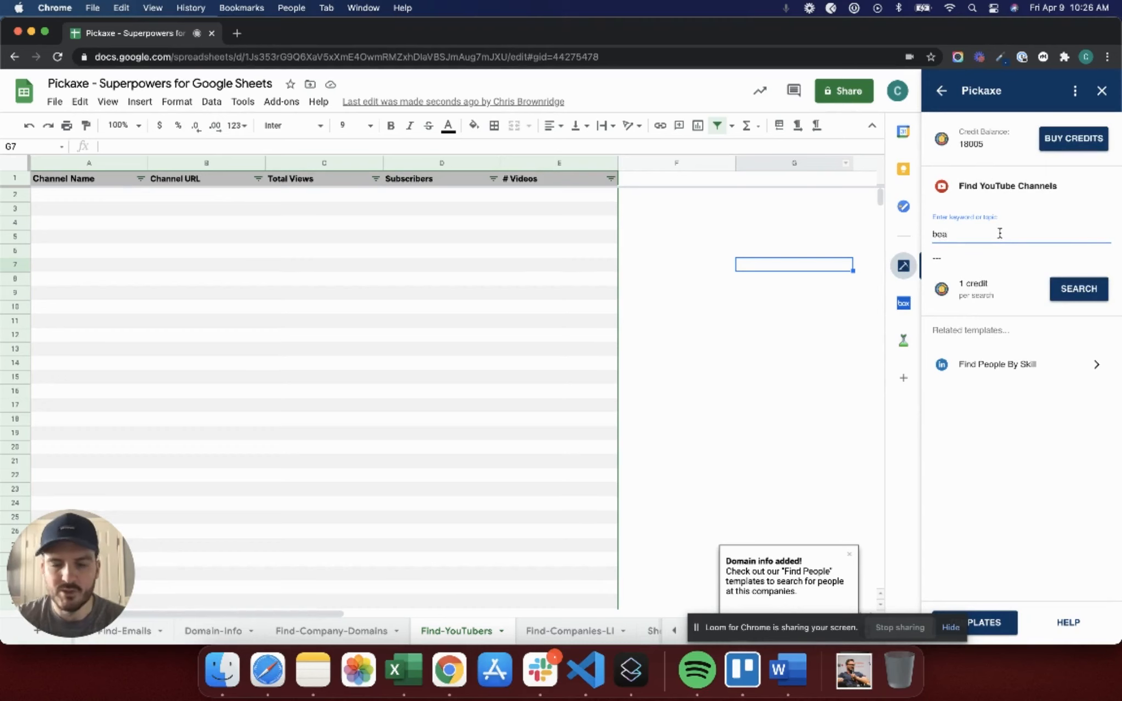
type("uty")
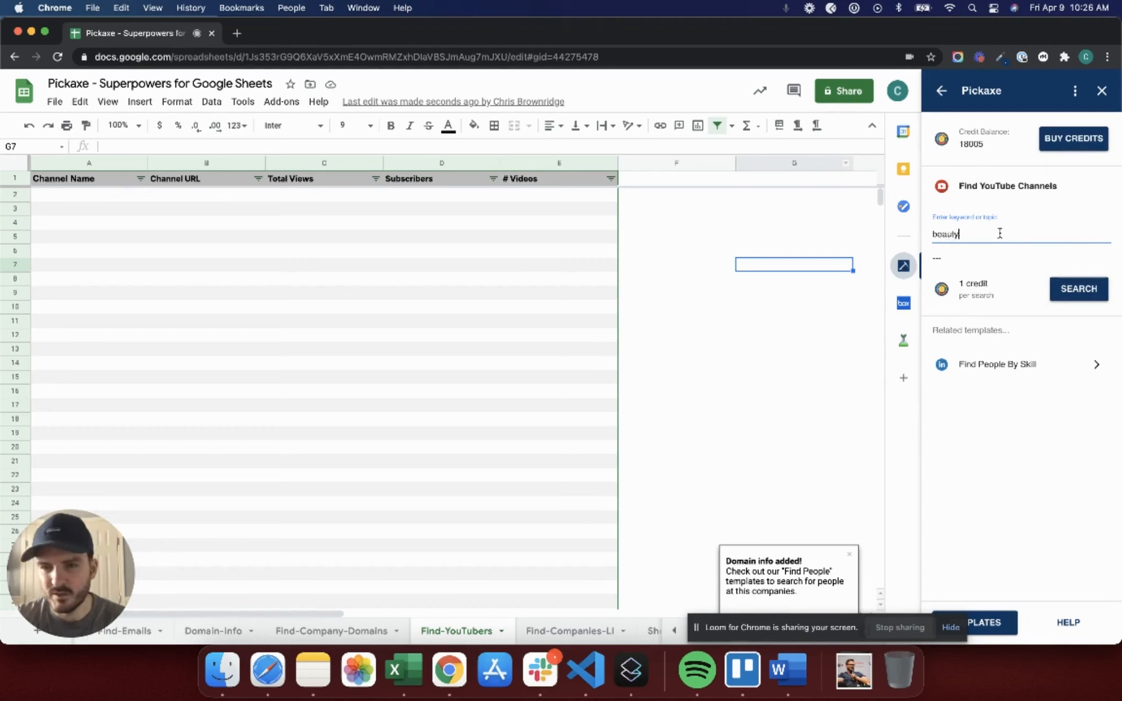
left_click(1079, 290)
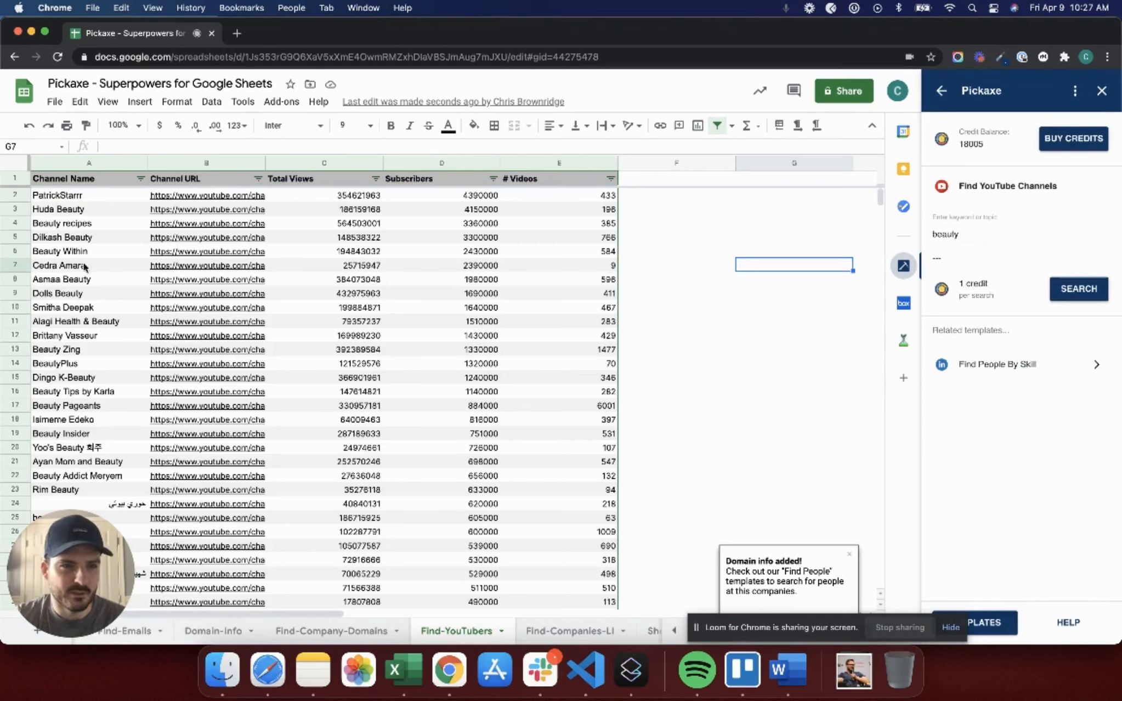
scroll(516, 368, "down", 15)
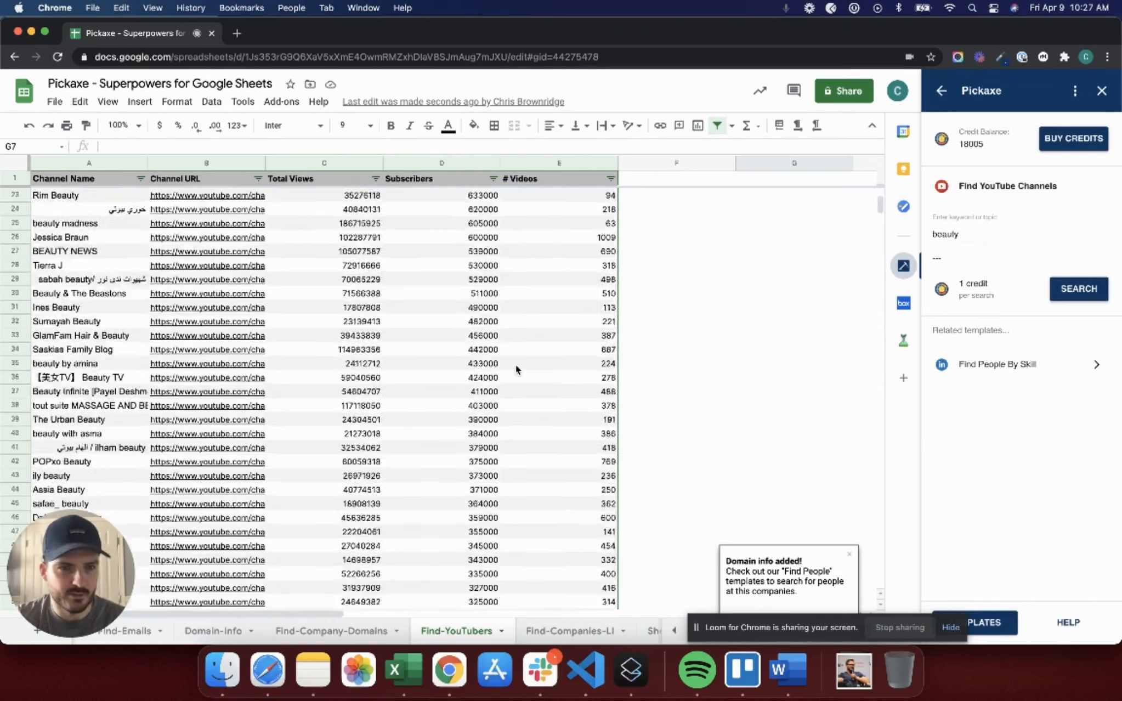
scroll(516, 363, "up", 15)
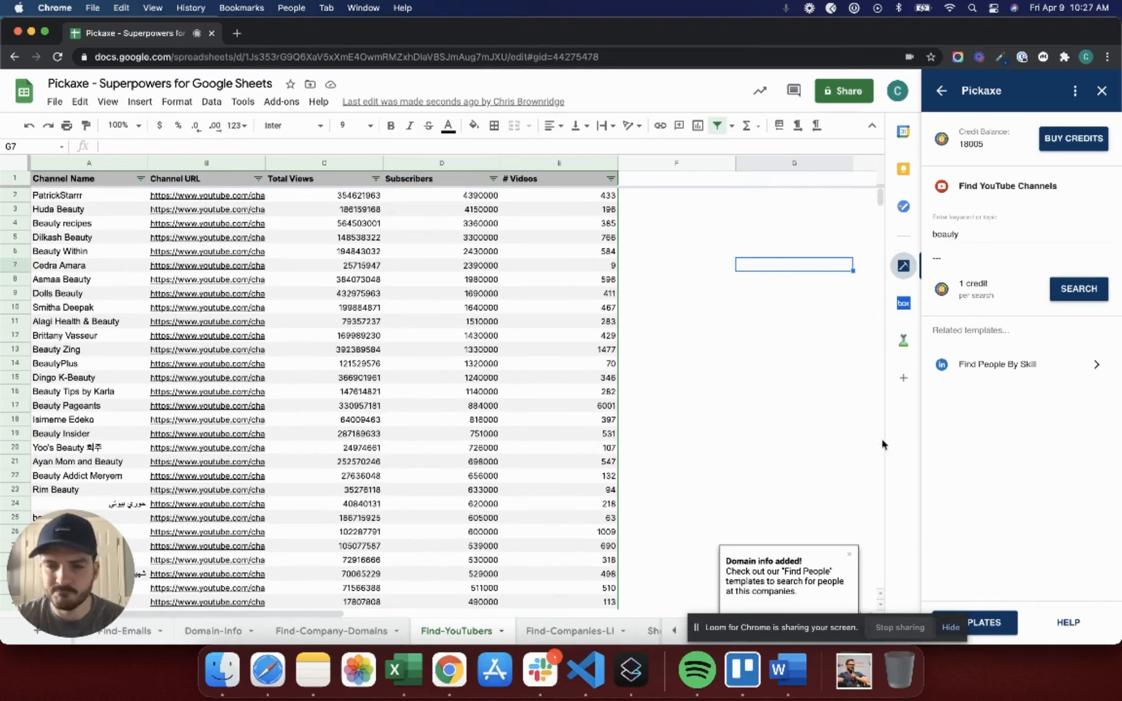
Switch to the Find-Companies-LI sheet and open the template for finding companies from LinkedIn.
left_click(554, 632)
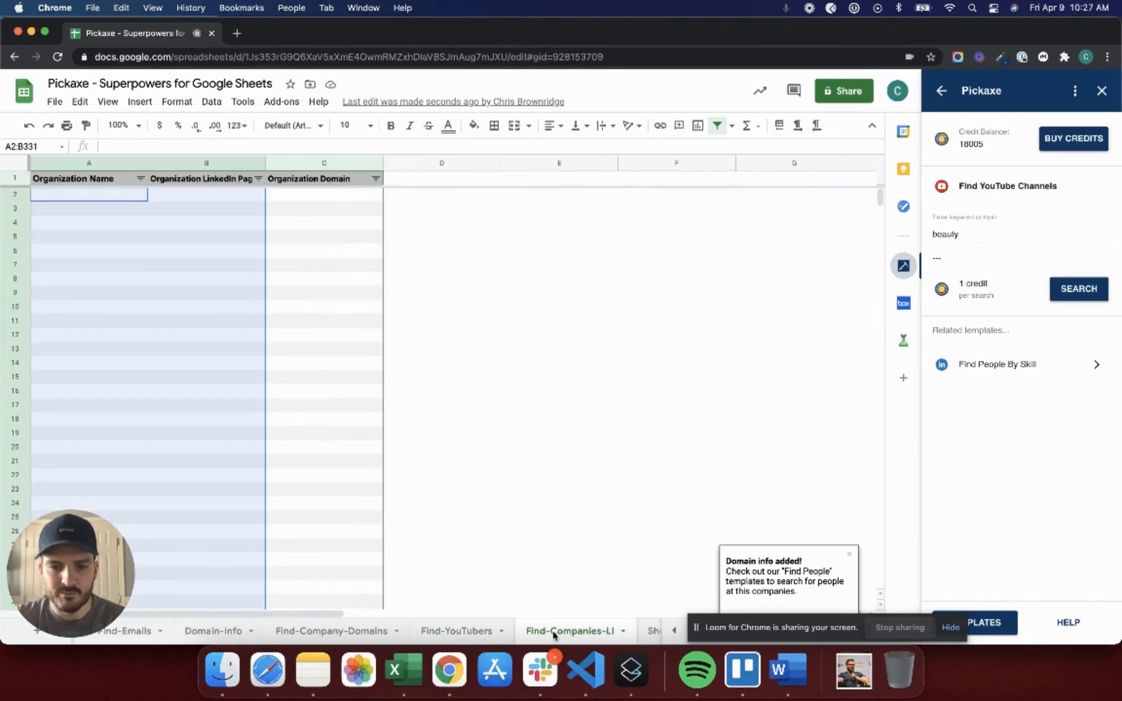
left_click(942, 94)
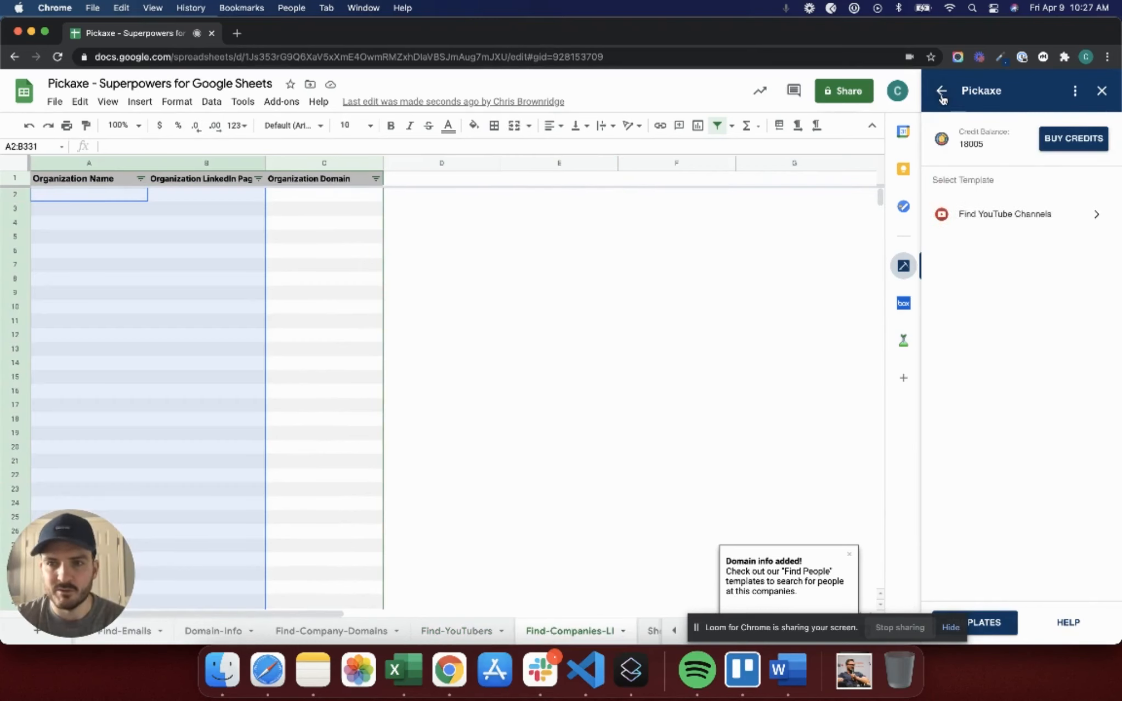
left_click(941, 93)
left_click(998, 212)
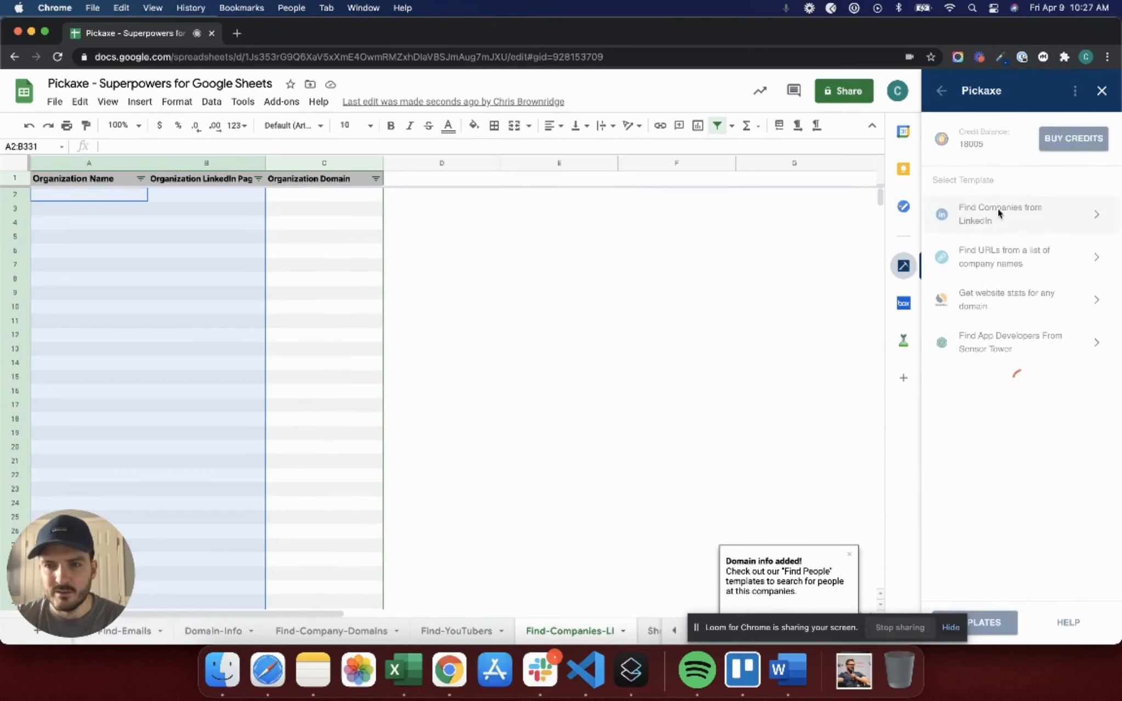
Search LinkedIn for "productivity" companies in "seattle" with 51-200 Employees and look through the companies added.
left_click(981, 232)
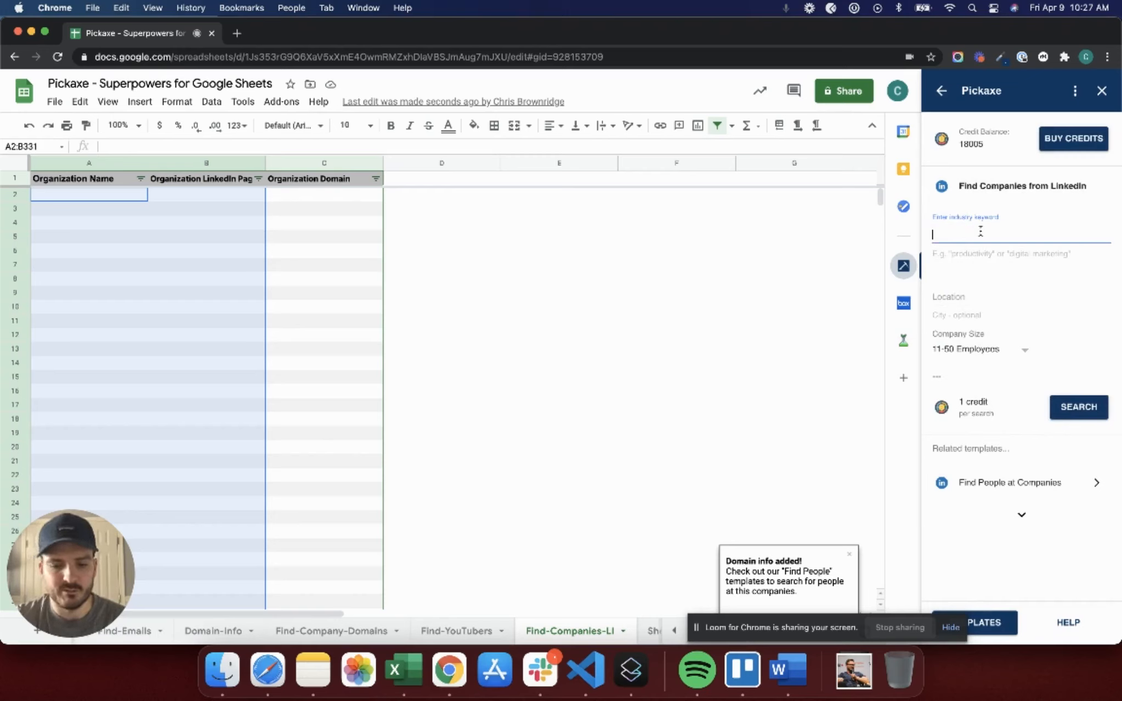
type("produc")
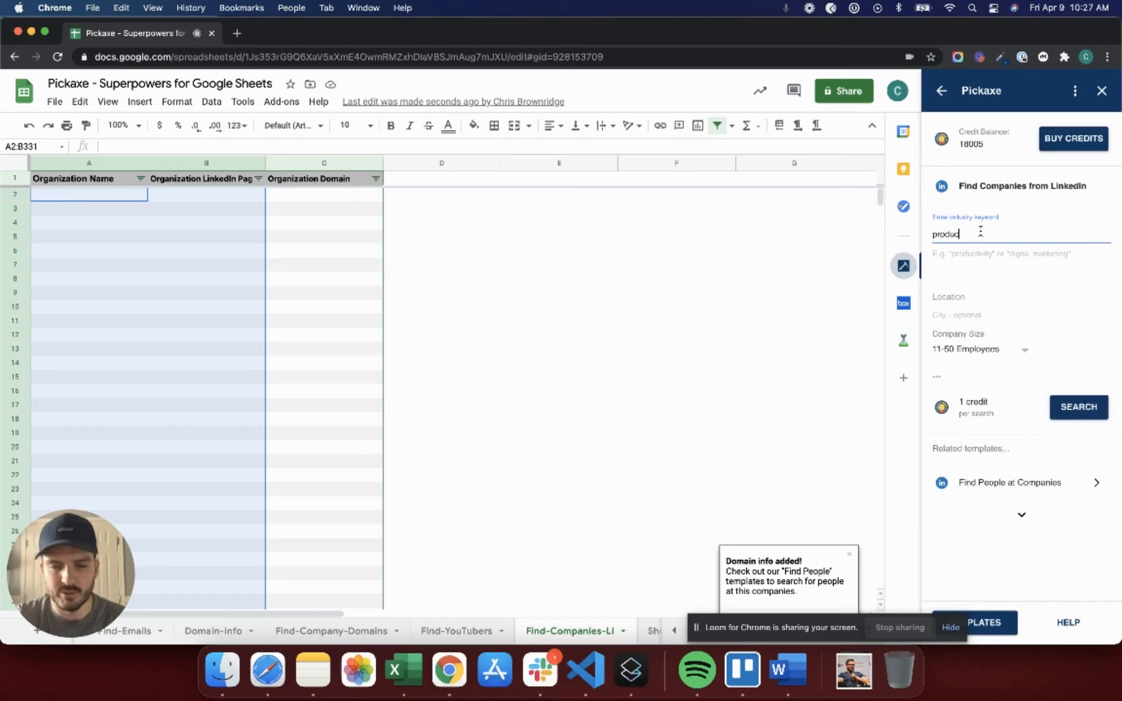
type("tivity")
left_click(978, 292)
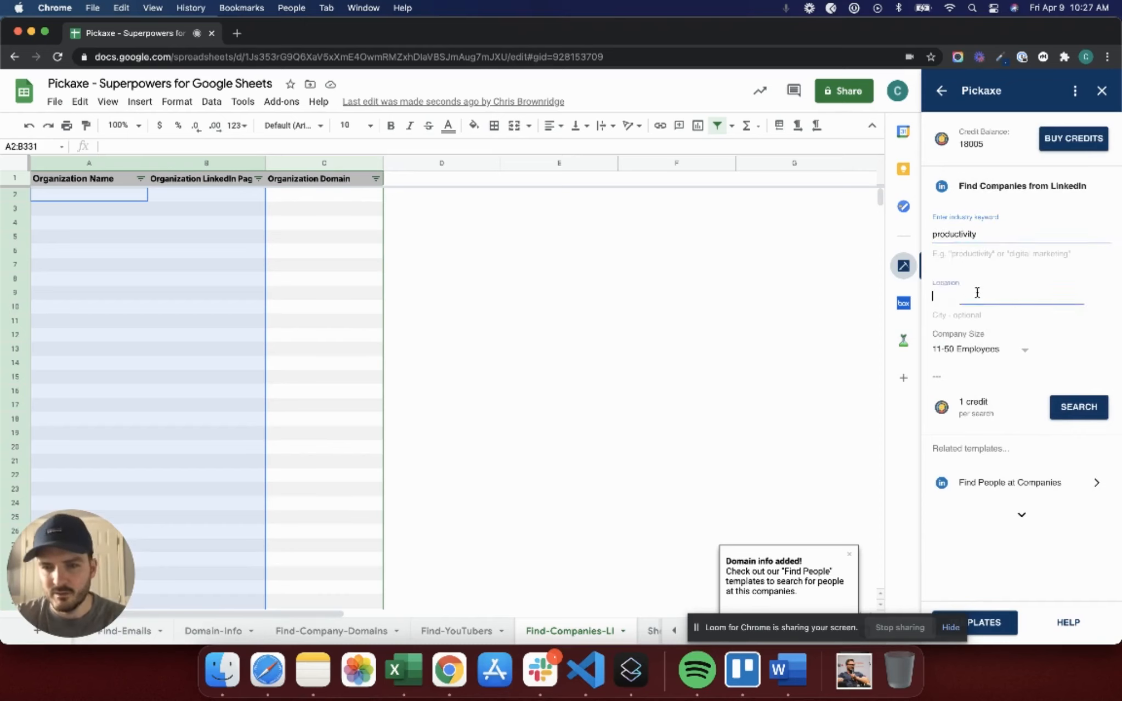
type("seattle")
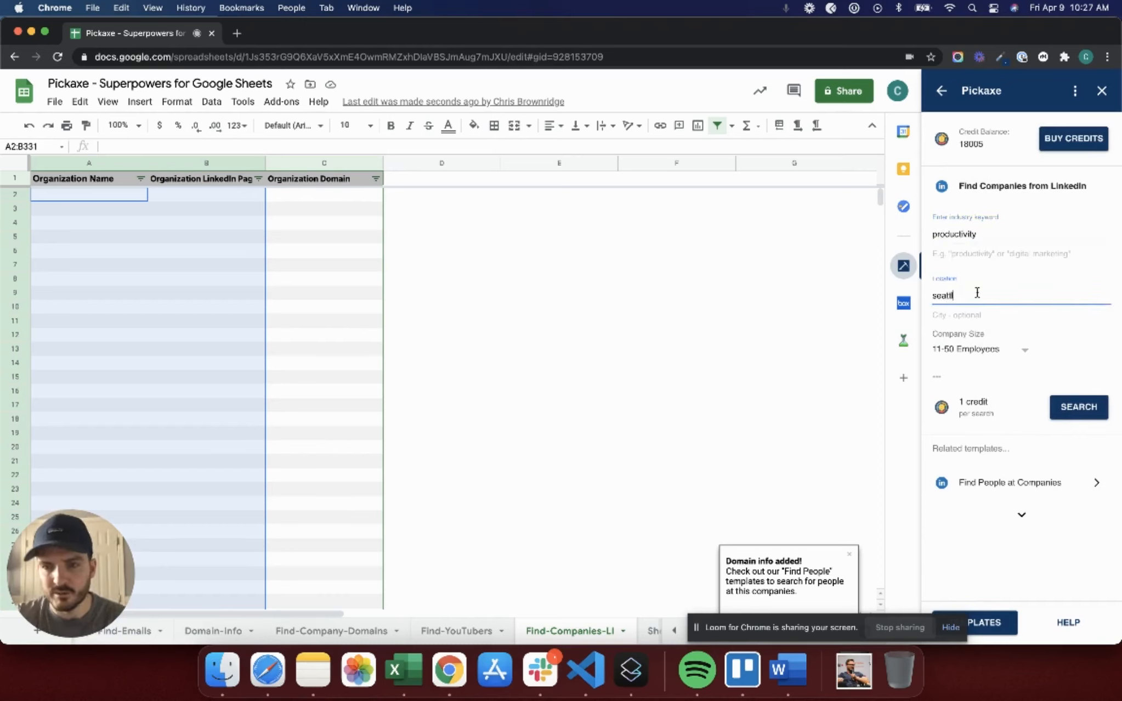
left_click(1023, 354)
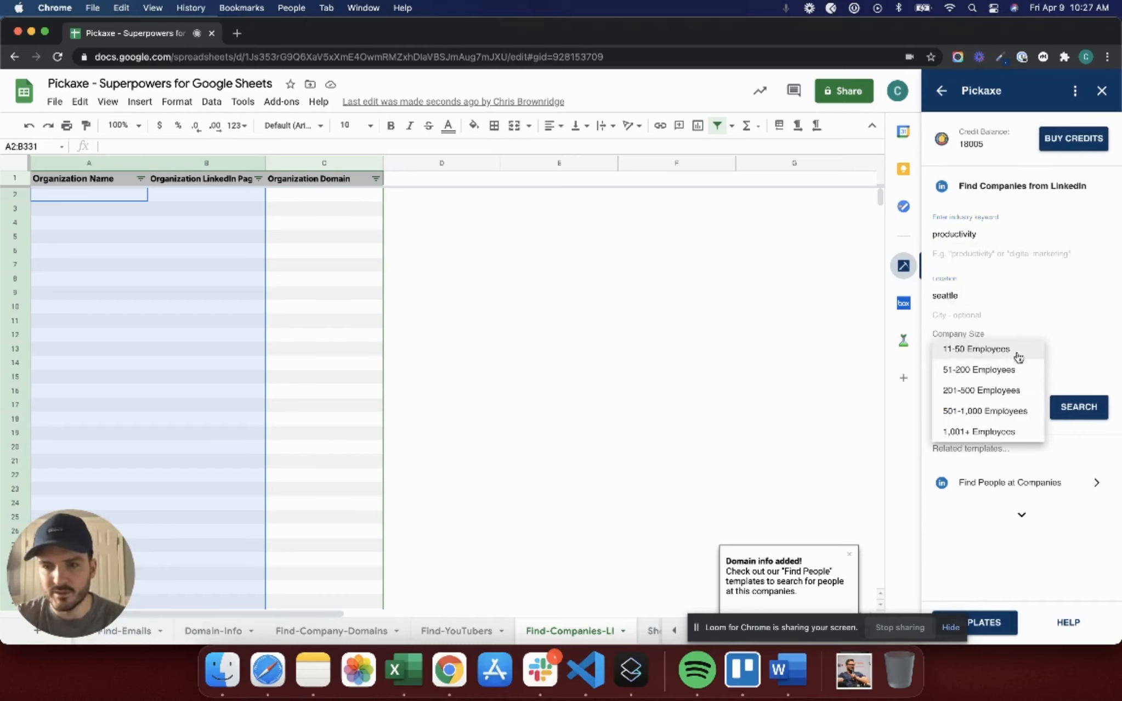
left_click(994, 371)
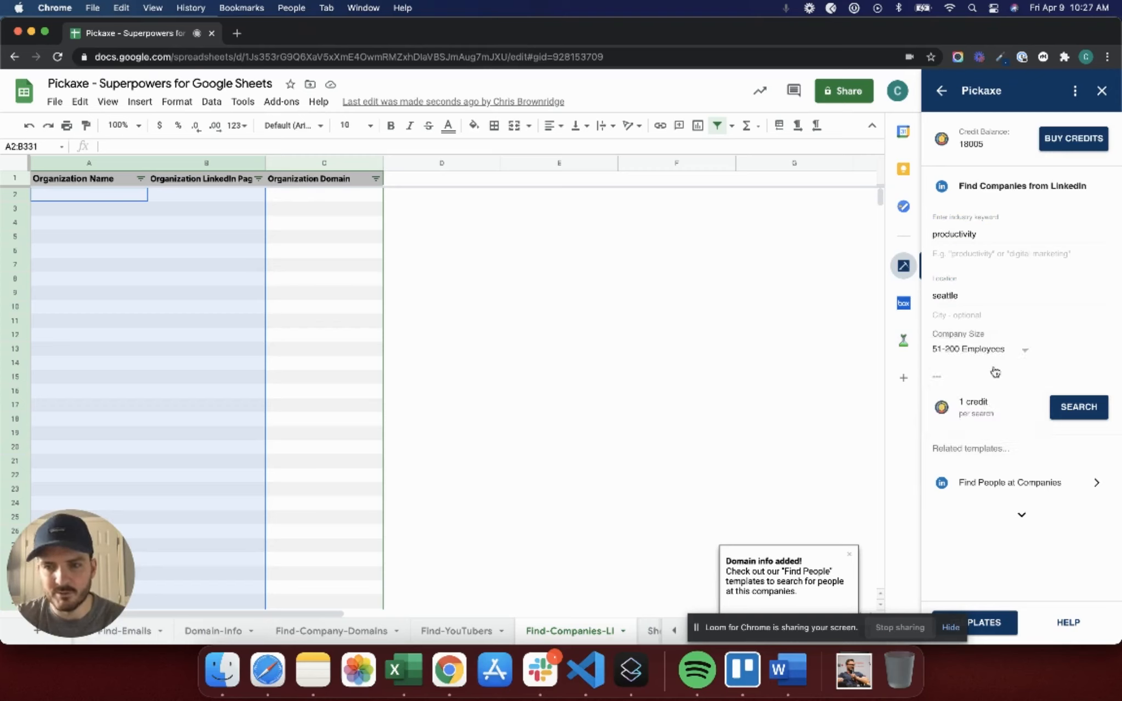
left_click(1079, 406)
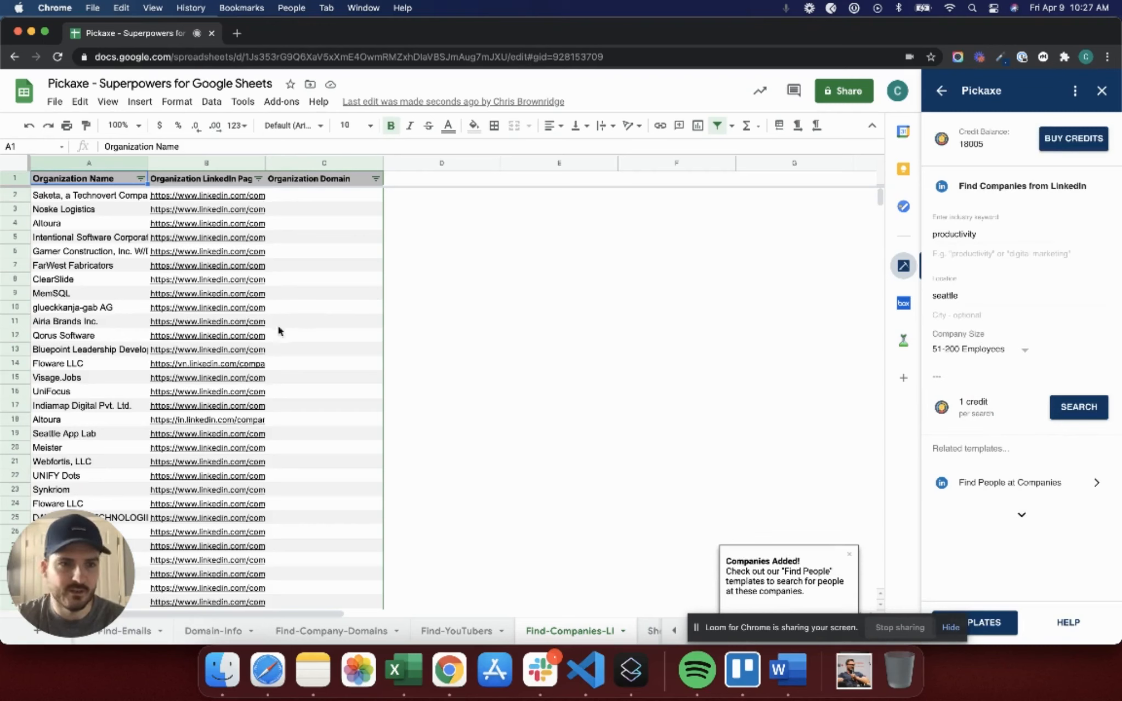
scroll(89, 340, "down", 15)
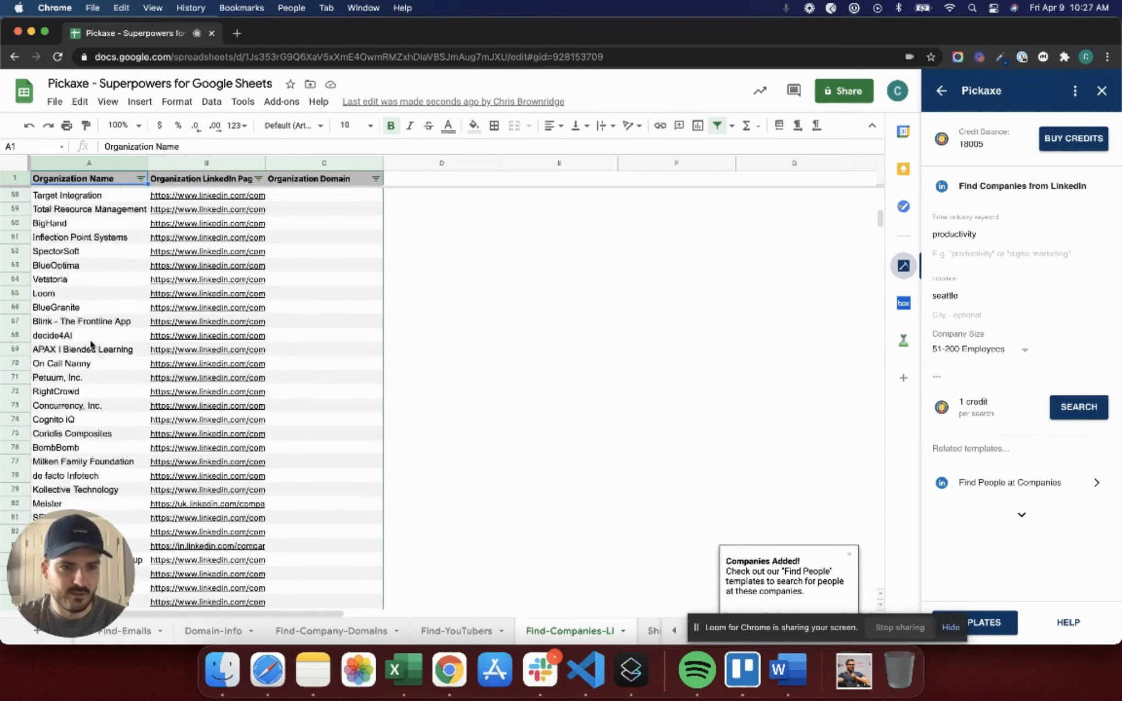
scroll(91, 344, "up", 15)
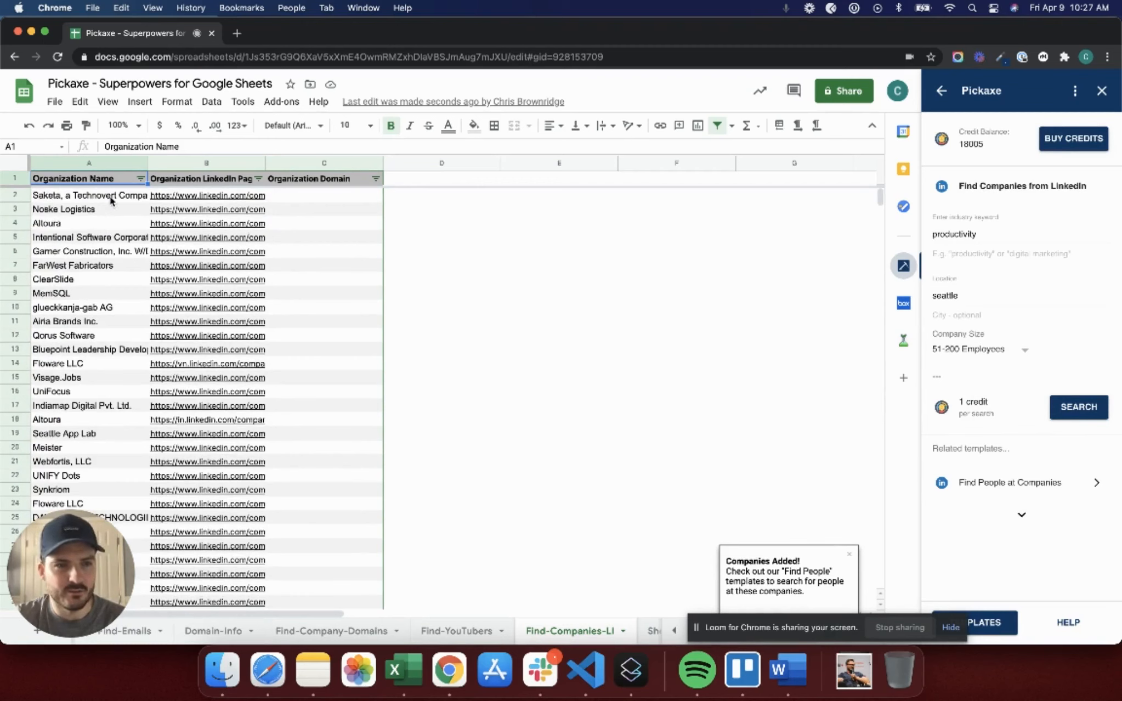
Open the related template for finding people at companies and go to its companies entry.
left_click(1041, 482)
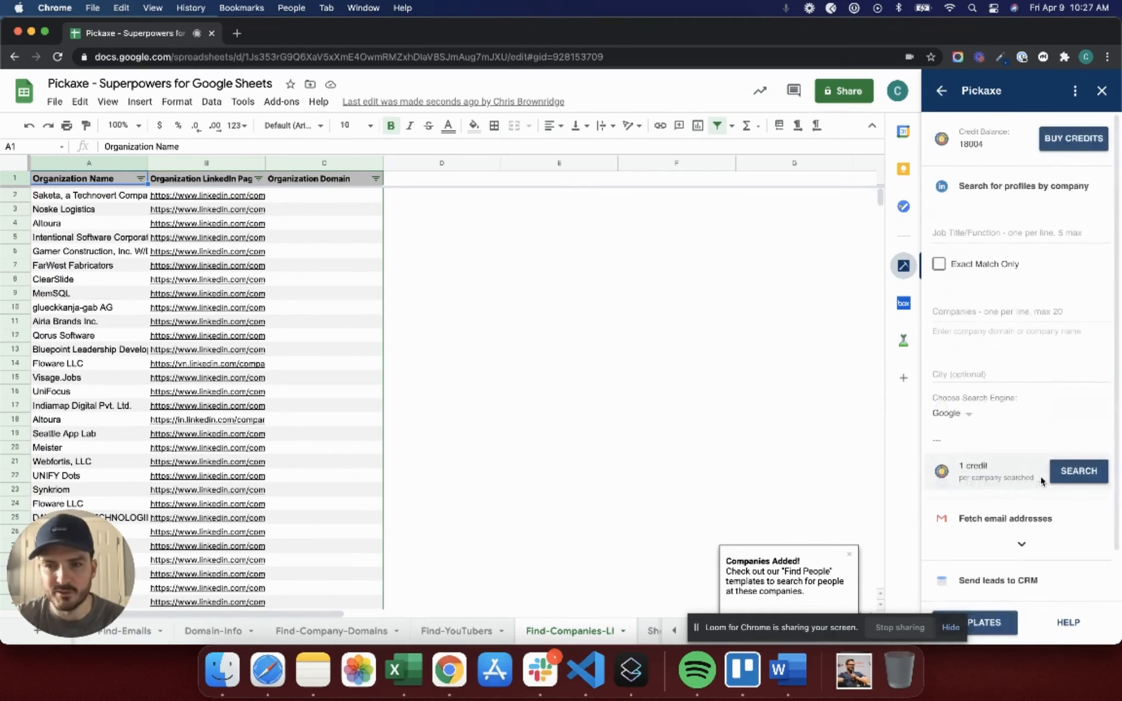
left_click(989, 310)
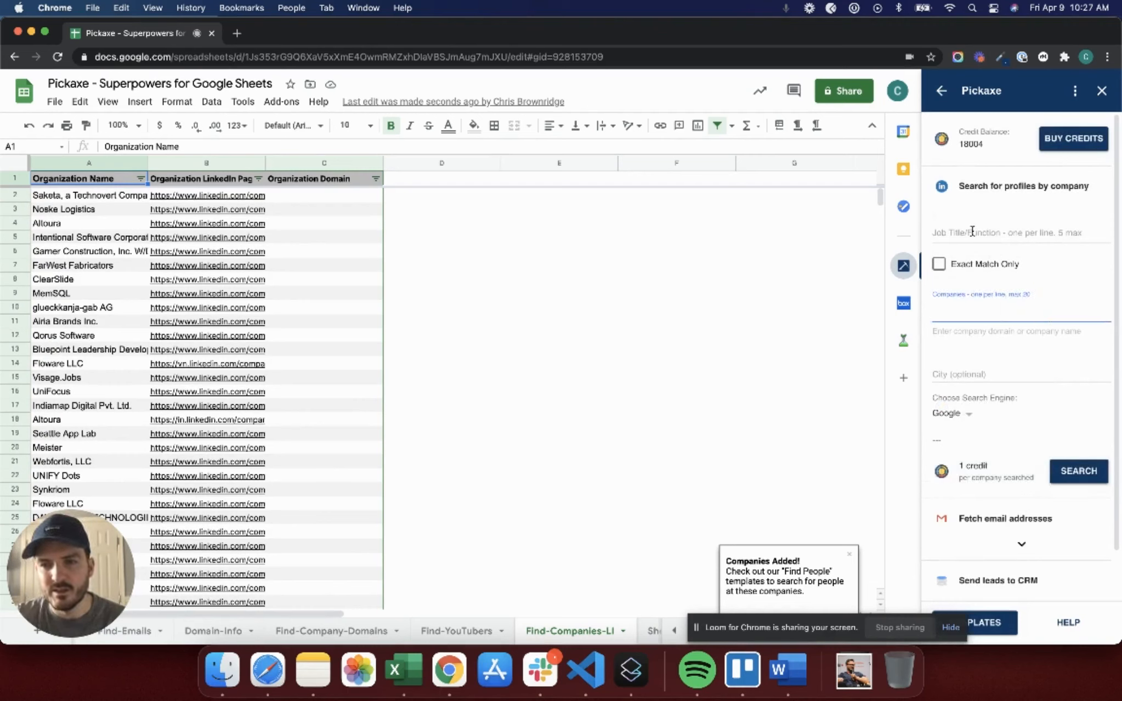